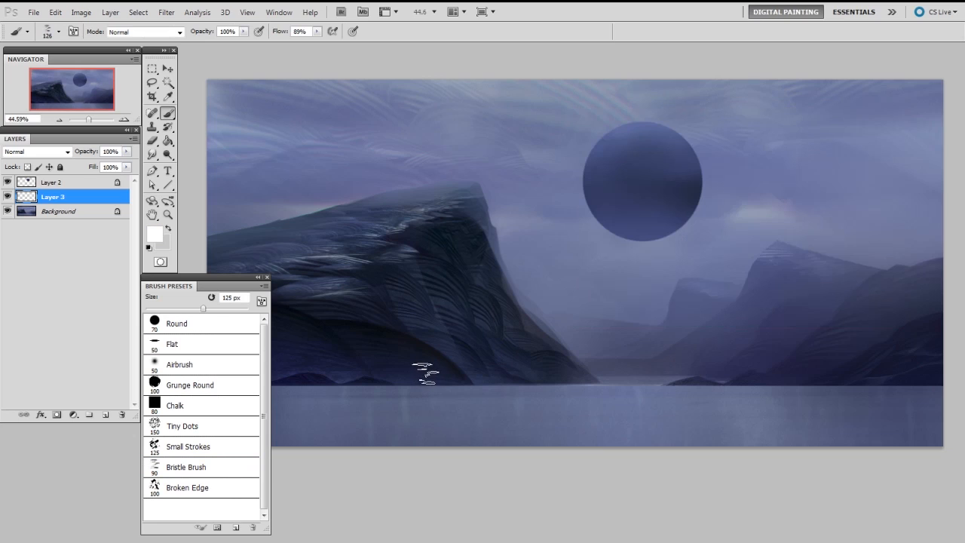
Step: Paint a broad white bristle stroke curving from the cliff base onto the water and taper its edges with a round eraser
drag(443, 337, 374, 409)
key(e)
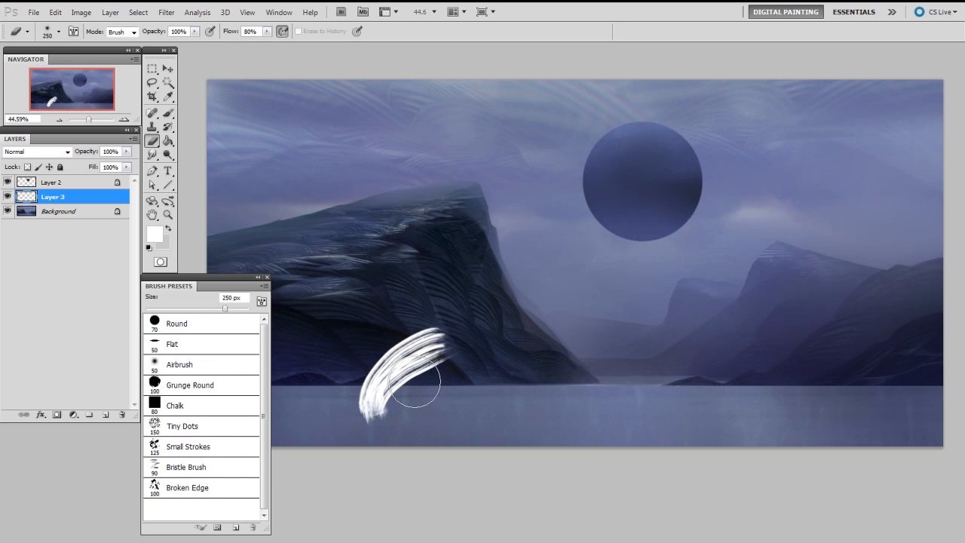
right_click(420, 366)
click(445, 441)
click(418, 370)
mouse_move(397, 406)
mouse_down()
mouse_move(407, 376)
mouse_move(413, 396)
mouse_move(452, 352)
mouse_up()
drag(406, 406, 467, 349)
drag(349, 403, 438, 322)
mouse_move(383, 411)
mouse_down()
mouse_move(467, 349)
mouse_move(417, 394)
mouse_move(468, 308)
mouse_up()
Step: On a new layer, continue the bolt with a white stroke up the cliff face and trim it with the eraser
key(ctrl+shift+alt+n)
key(b)
key(e)
mouse_move(410, 376)
mouse_down()
mouse_move(462, 354)
mouse_move(454, 343)
mouse_move(483, 311)
mouse_up()
drag(413, 325, 460, 300)
drag(401, 343, 494, 303)
Step: Add another layer, paint a thinner bolt segment toward the cliff's outer edge, and refine it with a 30 px eraser
key(ctrl+shift+alt+n)
key(b)
key(bracketleft)
key(bracketleft)
mouse_move(438, 347)
mouse_down()
mouse_move(463, 303)
mouse_move(525, 300)
mouse_up()
key(e)
mouse_move(477, 340)
mouse_down()
mouse_move(506, 309)
mouse_move(490, 313)
mouse_move(514, 312)
mouse_move(450, 348)
mouse_up()
key(bracketleft)
key(bracketleft)
key(bracketleft)
key(bracketleft)
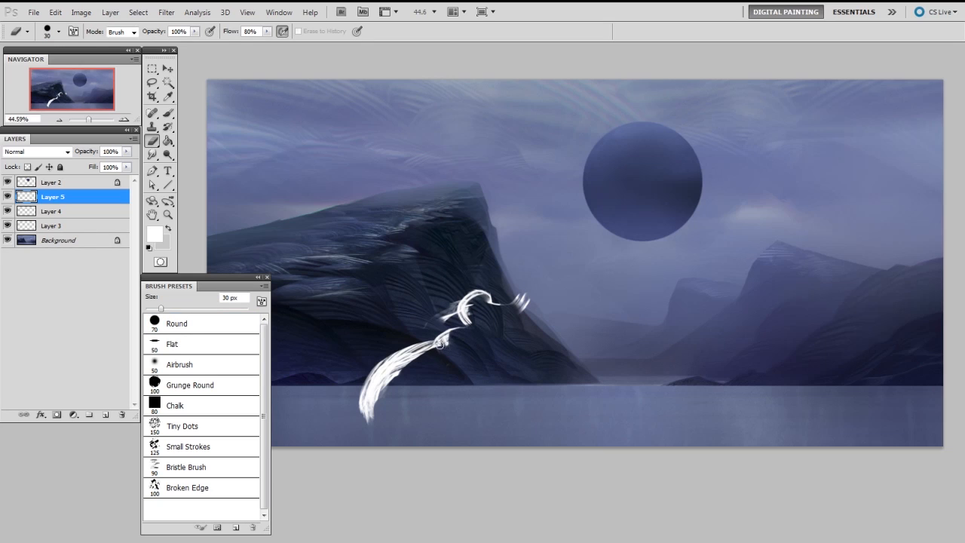
Step: On a new layer, paint a narrow jagged bolt segment linking the sphere's underside to the cliff and clean its edges
key(ctrl+shift+alt+n)
key(b)
key(bracketleft)
key(bracketleft)
mouse_move(612, 226)
mouse_down()
mouse_move(556, 257)
mouse_move(559, 268)
mouse_move(521, 297)
mouse_move(558, 278)
mouse_move(542, 275)
mouse_move(552, 277)
mouse_move(555, 258)
mouse_move(570, 264)
mouse_move(533, 283)
mouse_move(558, 286)
mouse_up()
key(bracketleft)
key(bracketleft)
key(bracketleft)
key(bracketleft)
key(bracketleft)
key(bracketleft)
key(e)
key(b)
key(e)
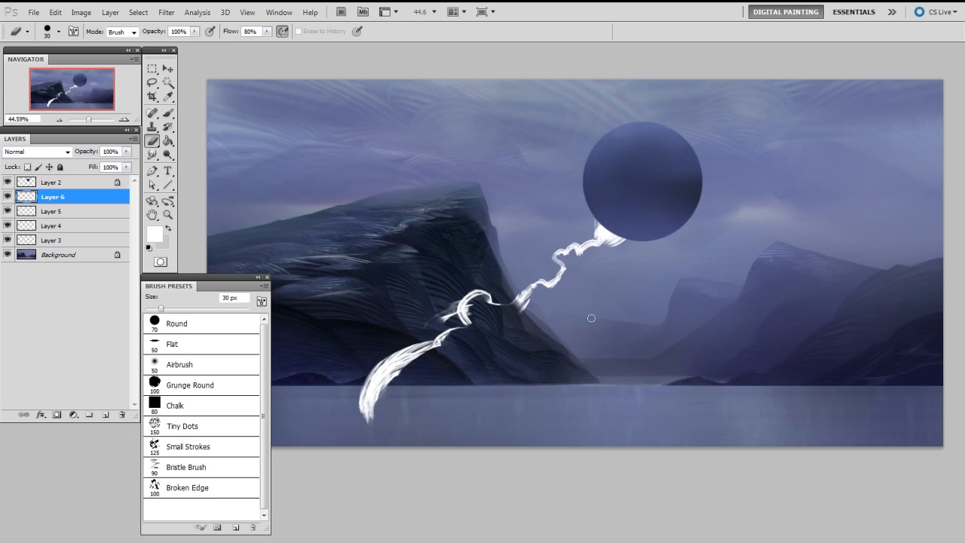
Step: Bridge the gap between the bolt segments at the cliff's edge with a white stroke
key(b)
drag(488, 311, 526, 297)
key(e)
key(b)
key(e)
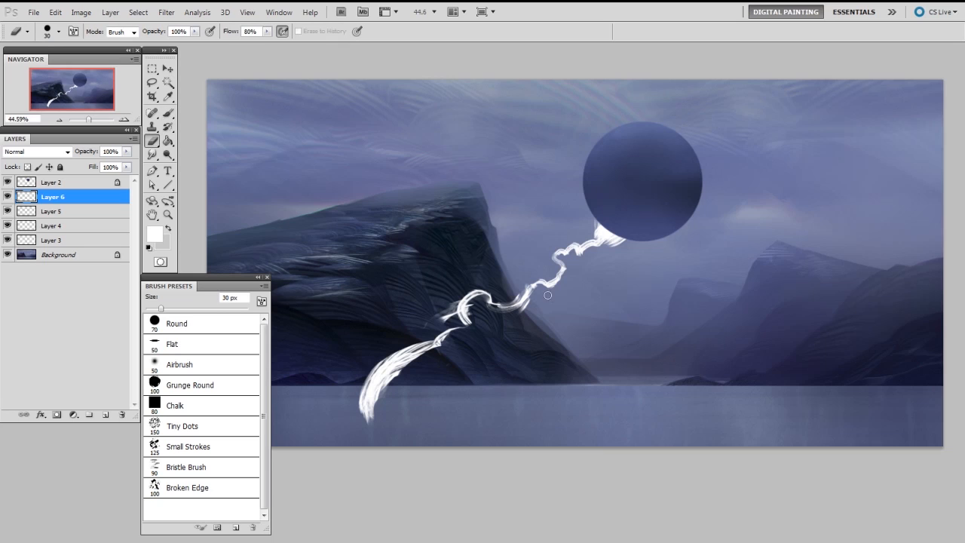
Step: Add a small prong and wider bristle strokes at the bolt's base, trimming them with a 70 px eraser
key(b)
mouse_move(386, 374)
mouse_down()
mouse_move(422, 384)
mouse_move(396, 398)
mouse_up()
drag(419, 360, 399, 390)
key(e)
mouse_move(420, 365)
mouse_down()
mouse_move(409, 395)
mouse_move(416, 388)
mouse_up()
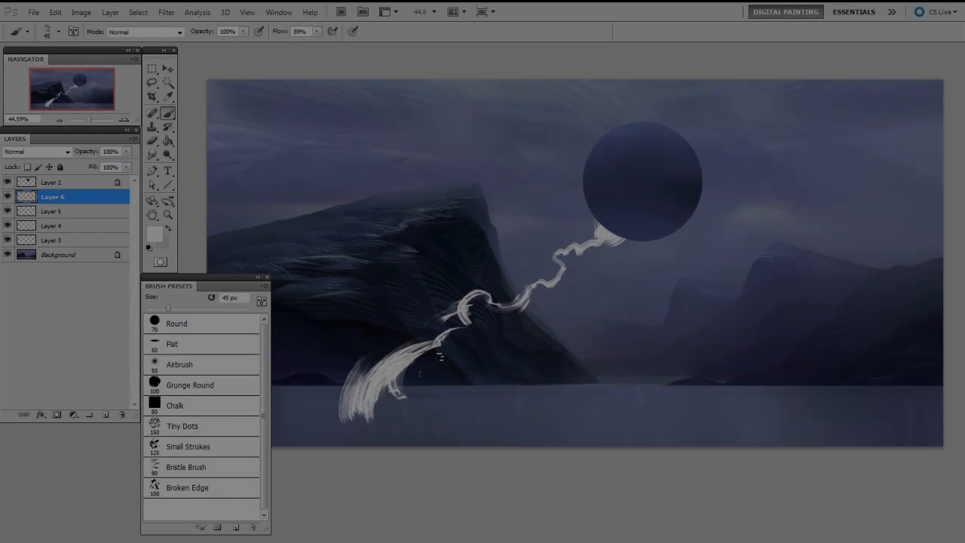
key(bracketright)
key(bracketright)
key(bracketright)
key(bracketright)
mouse_move(377, 362)
mouse_down()
mouse_move(357, 423)
mouse_move(334, 422)
mouse_move(381, 419)
mouse_up()
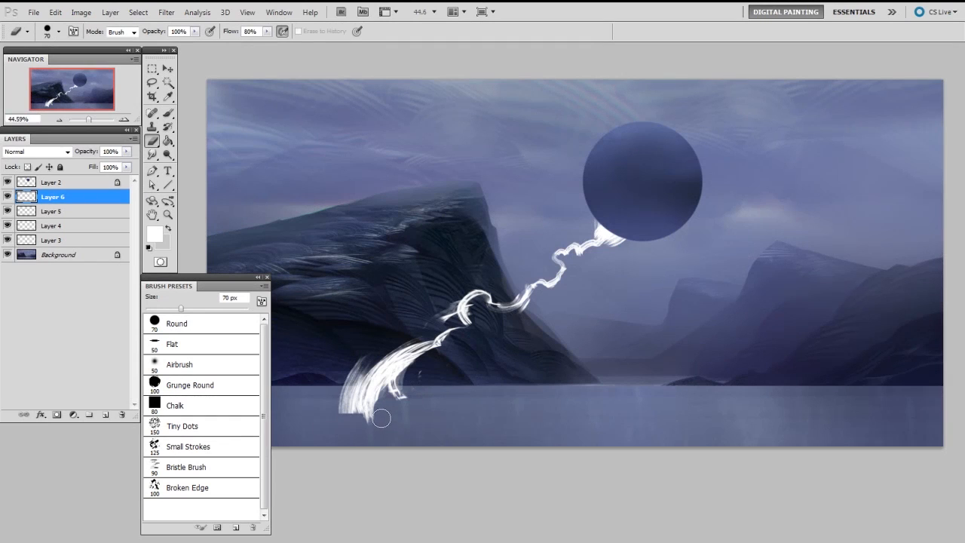
Step: Merge Layers 4 to 6 down into Layer 3
key(ctrl+e)
key(ctrl+e)
key(ctrl+e)
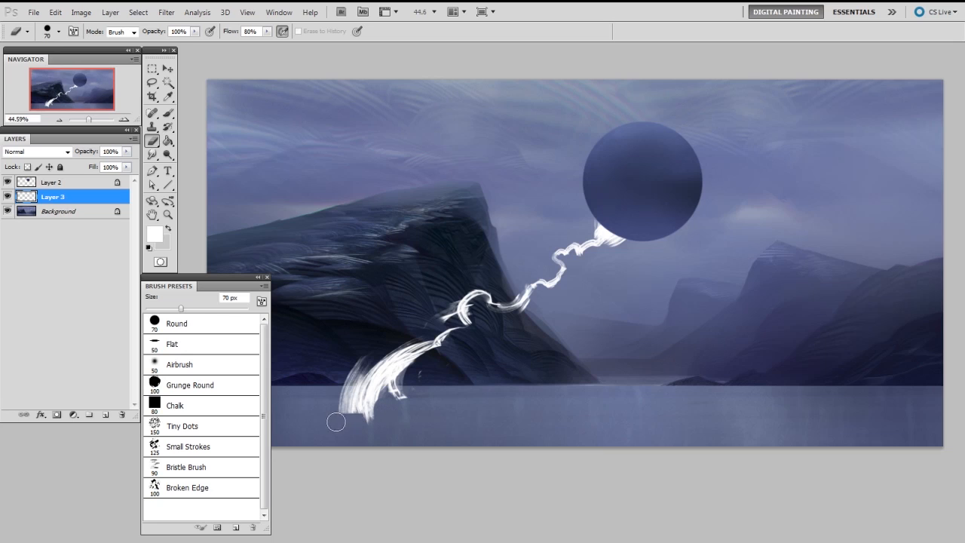
Step: On a new layer, paint a second white bolt zigzagging outward from the sphere's right side, shrinking the brush to 20 px
key(ctrl+shift+alt+n)
key(b)
key(ctrl+shift+alt+n)
mouse_move(705, 175)
mouse_down()
mouse_move(753, 195)
mouse_move(813, 156)
mouse_up()
key(e)
mouse_move(755, 206)
mouse_down()
mouse_move(785, 196)
mouse_move(785, 174)
mouse_move(799, 172)
mouse_move(766, 194)
mouse_move(781, 166)
mouse_up()
key(b)
key([)
key([)
key([)
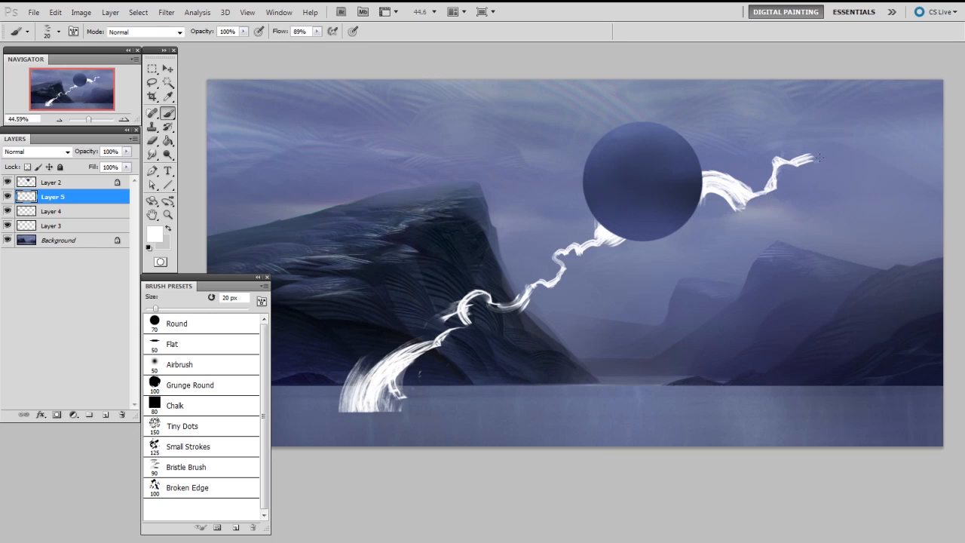
Step: Erase the underside of the second bolt where it meets the sphere and rework its root with a 40 px brush
key(e)
mouse_move(724, 214)
mouse_down()
mouse_move(709, 204)
mouse_move(719, 192)
mouse_move(716, 205)
mouse_up()
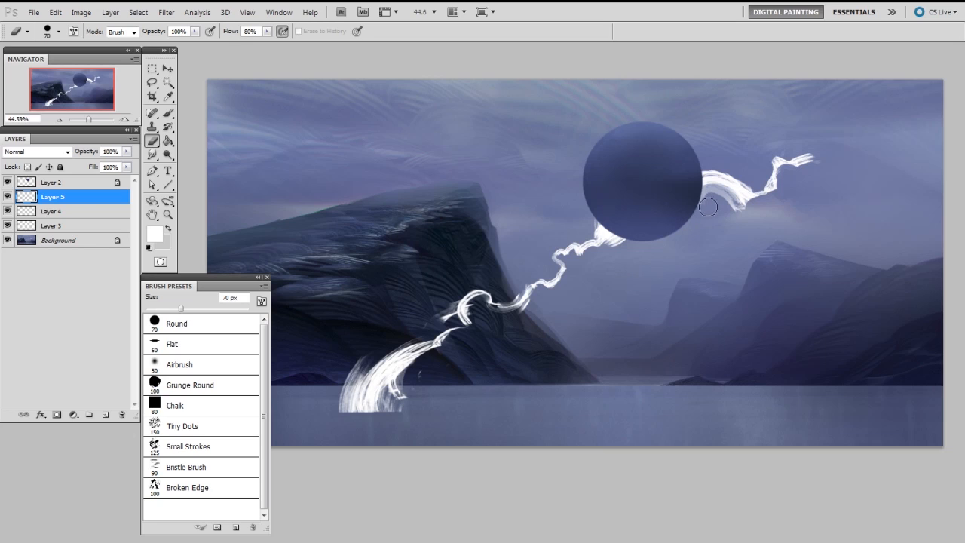
key(b)
key([)
key([)
key([)
key([)
key([)
key(])
key(])
key(])
key(])
key(])
key(])
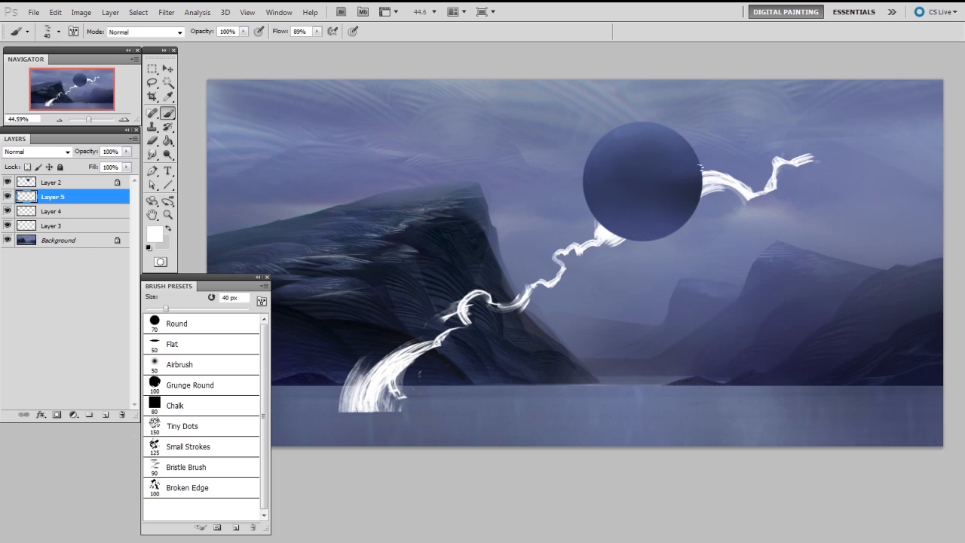
Step: Add a layer and extend the right-hand bolt farther across the sky with a thin jagged stroke
key(ctrl+shift+alt+n)
key([)
key([)
mouse_move(806, 157)
mouse_down()
mouse_move(865, 171)
mouse_move(868, 146)
mouse_up()
key(e)
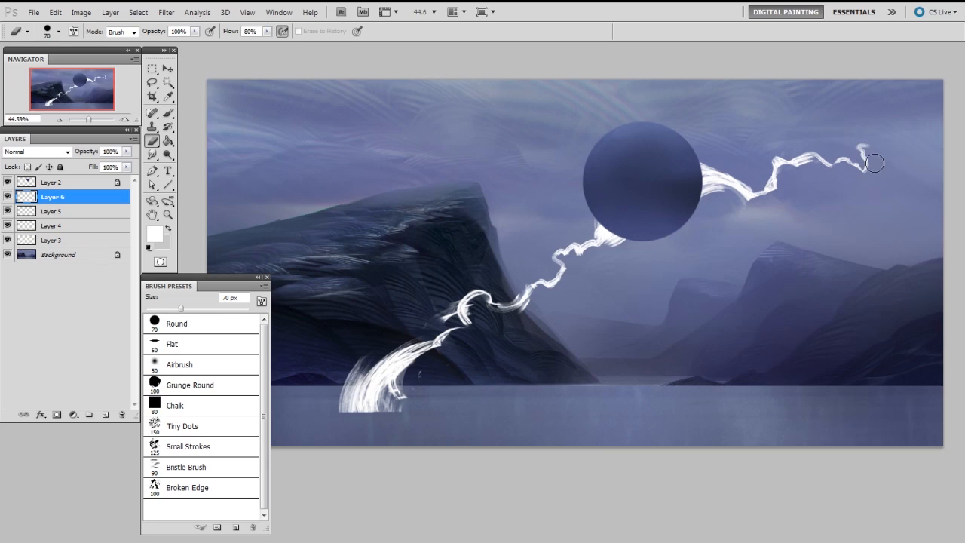
Step: On another new layer, finish the right-hand bolt's far end with a fine forked tip using an 8 px brush
key(ctrl+shift+alt+n)
key(b)
key([)
key([)
key([)
key([)
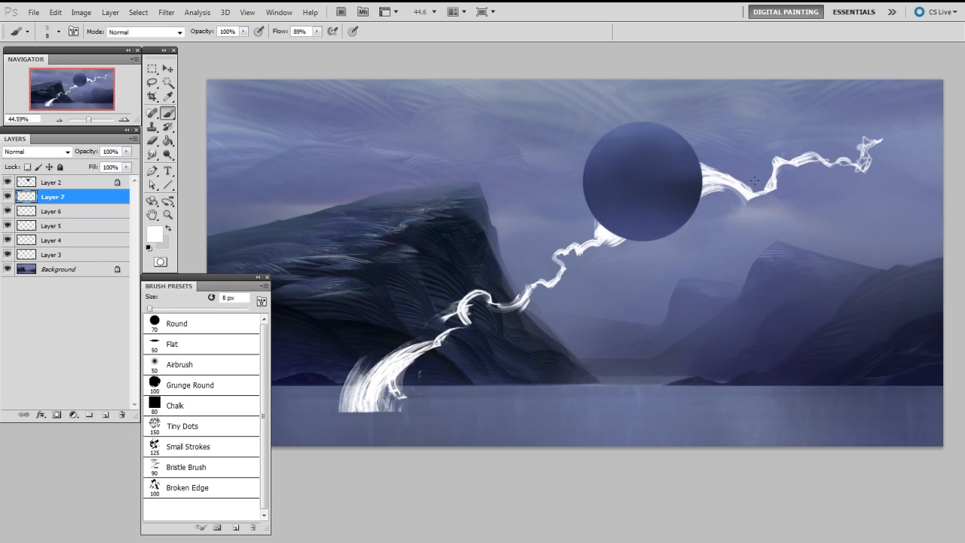
Step: On a new layer, paint a third thin bolt running from the sphere's upper left into the sky and trim its edges
key(ctrl+shift+alt+n)
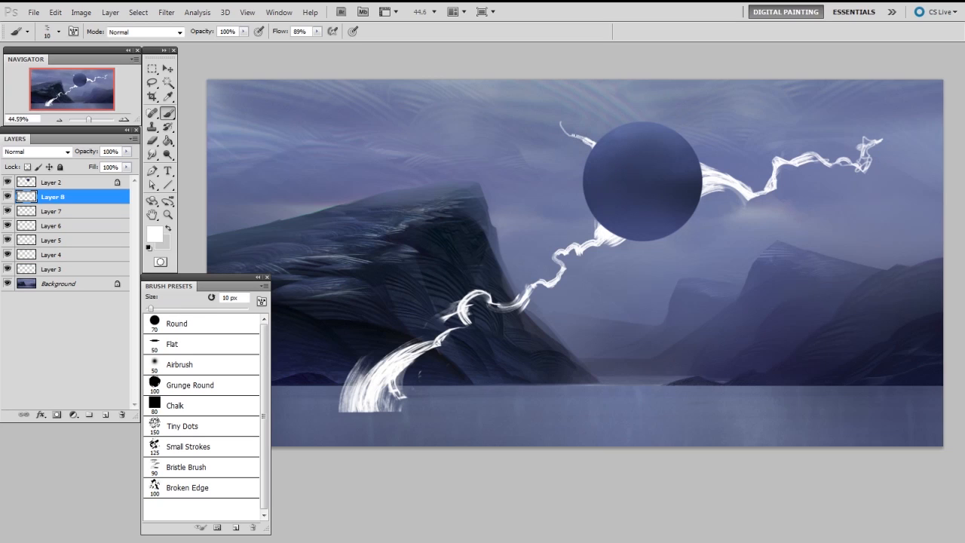
key(bracketright)
drag(515, 116, 494, 119)
key(e)
drag(567, 110, 561, 119)
key(b)
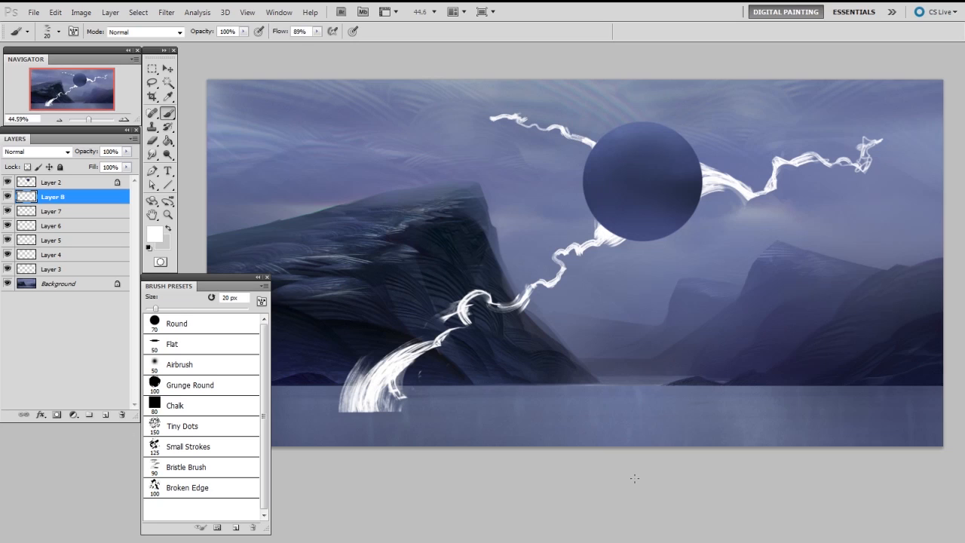
Step: Refine the far end of the upper-left bolt with a smaller eraser and extend its tip
key(e)
key(bracketleft)
key(bracketleft)
key(bracketleft)
drag(520, 112, 487, 113)
key(b)
Step: Merge all the bolt layers into one and rename it "bolt shape"
shift+click(54, 270)
key(ctrl+e)
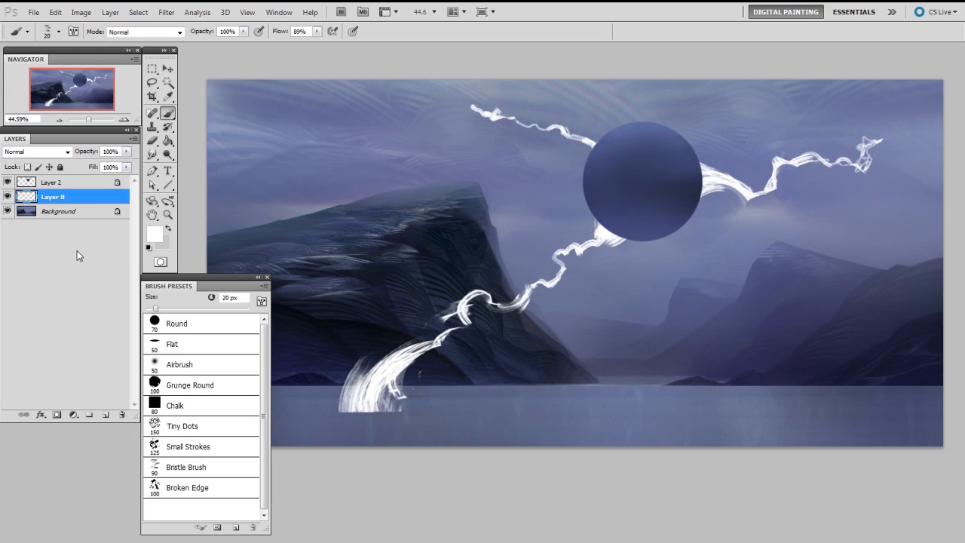
click(27, 167)
click(28, 166)
double_click(56, 196)
text(bolt shape)
Step: Add an Outer Glow to the bolt shape layer with Normal blend mode and the violet-blue colour 6170ff
click(41, 414)
click(105, 468)
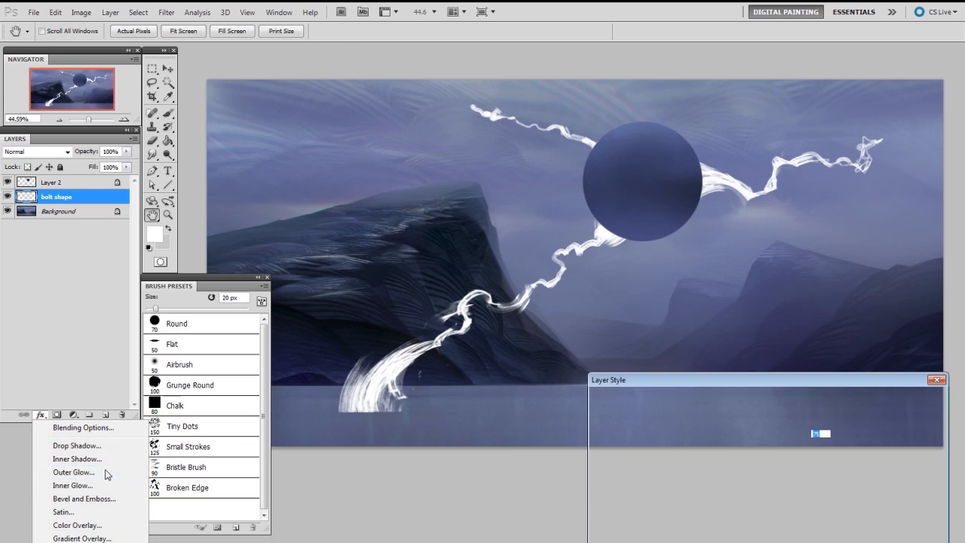
drag(739, 381, 717, 165)
click(750, 205)
click(746, 217)
click(707, 245)
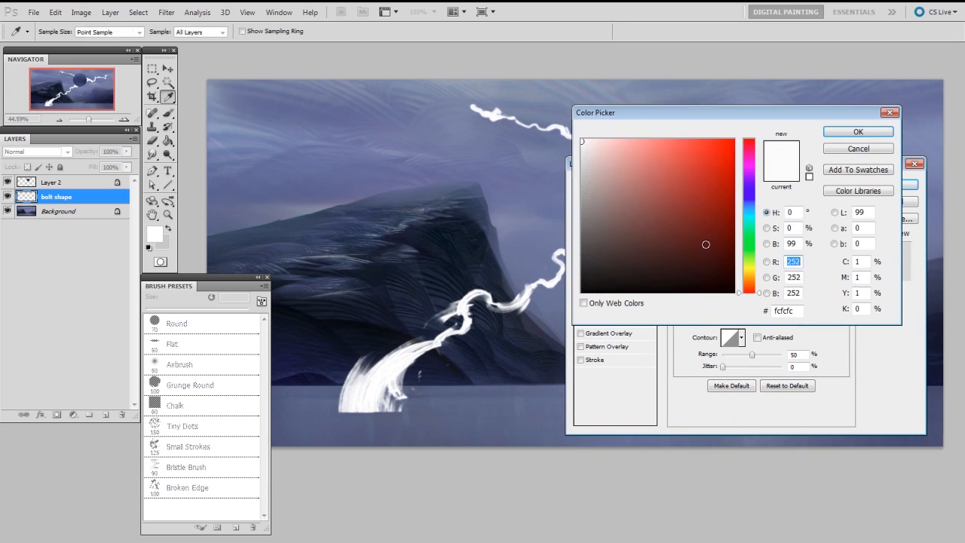
click(753, 198)
drag(667, 148, 676, 139)
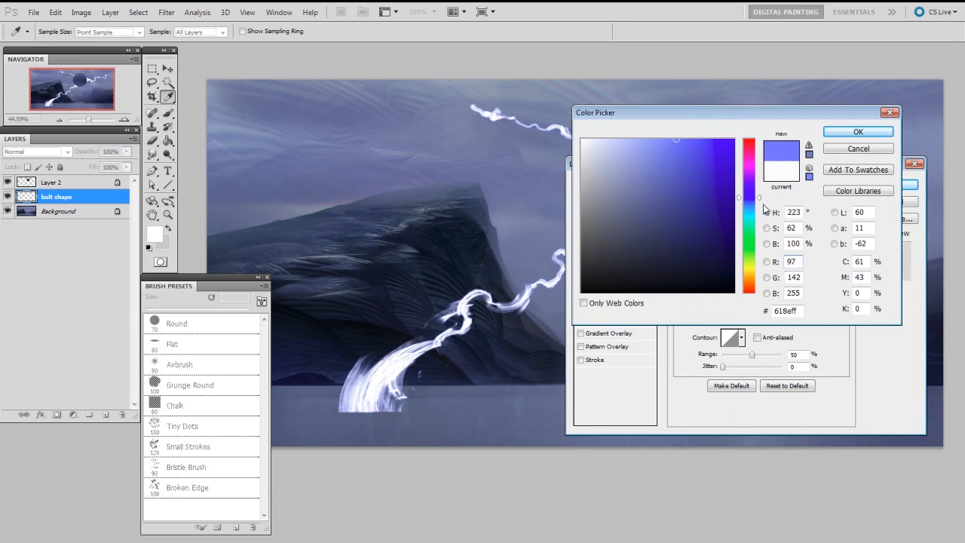
drag(760, 200, 761, 191)
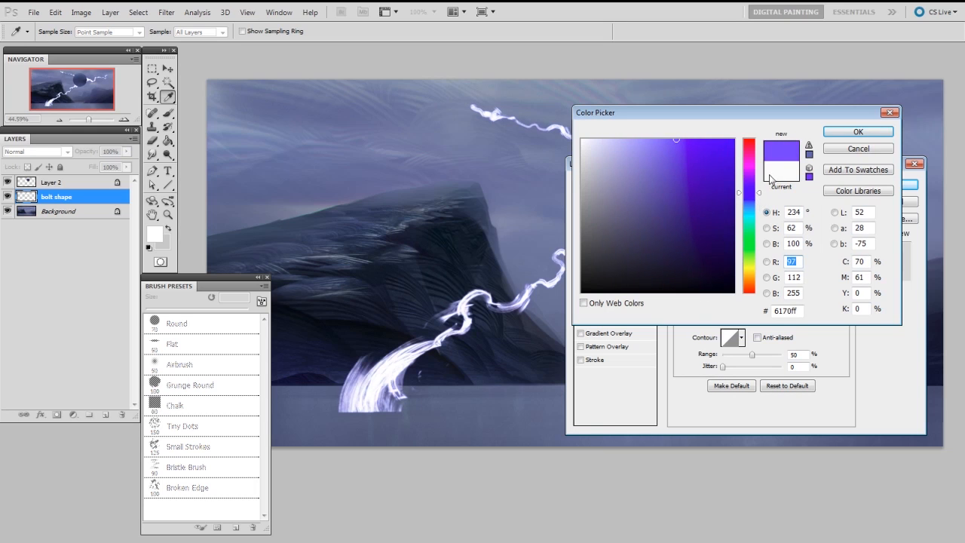
click(853, 132)
Step: Set the outer glow's opacity to 58% and its size to 40 px, and apply the layer style
drag(727, 309, 729, 304)
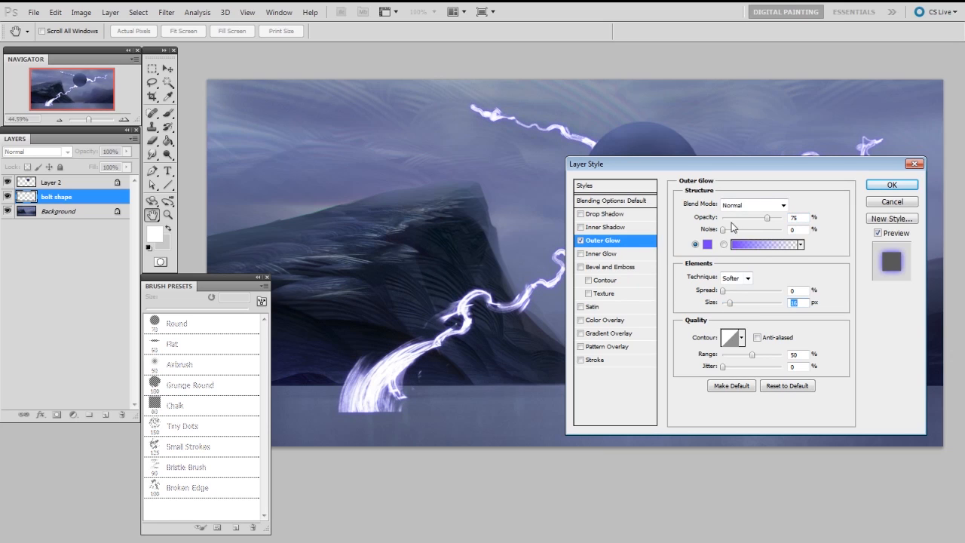
drag(766, 217, 756, 217)
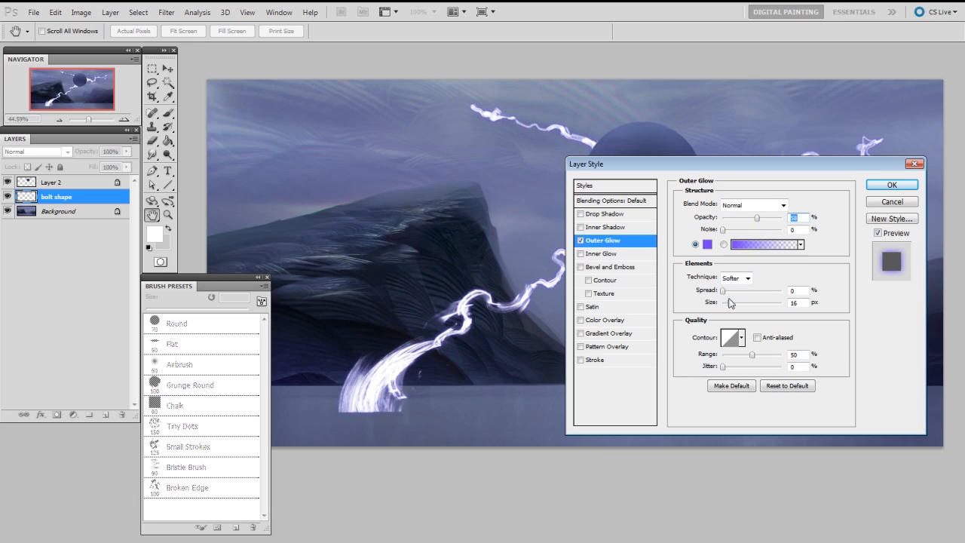
drag(729, 302, 742, 305)
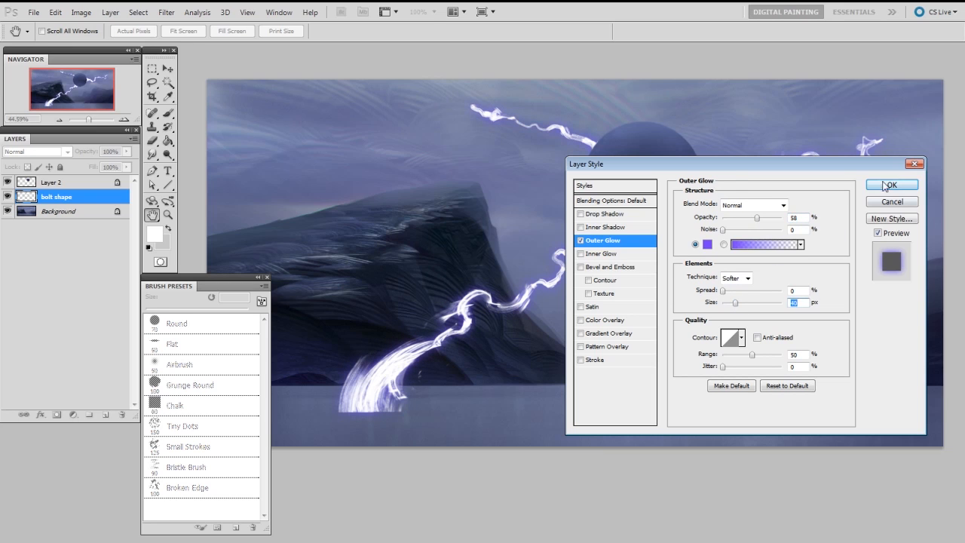
click(876, 186)
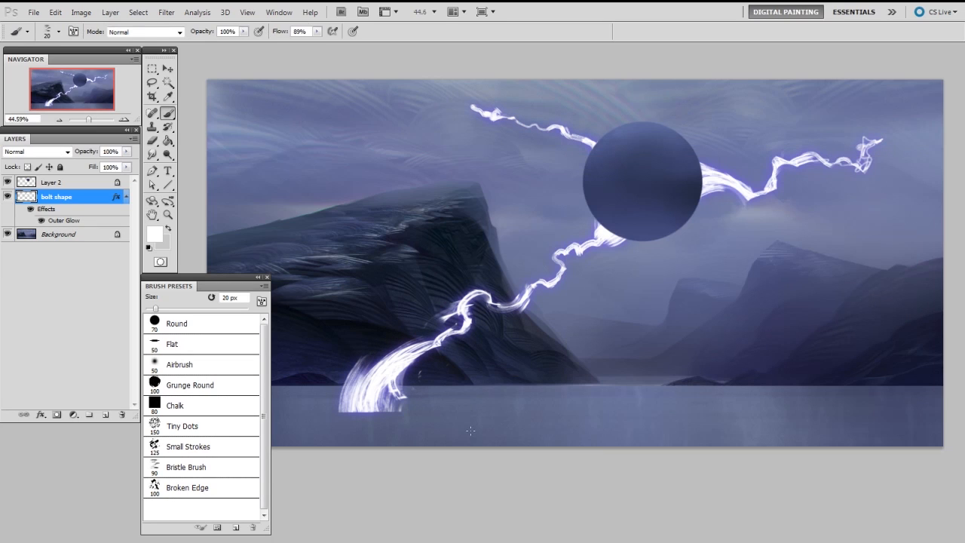
Step: Lock the bolt shape layer's transparent pixels and choose the 100 px Grunge Round brush for painting the bolt's base
key(z)
mouse_move(592, 329)
mouse_down()
mouse_move(626, 321)
mouse_move(631, 301)
mouse_move(660, 306)
mouse_move(720, 285)
mouse_up()
key(b)
drag(631, 399, 725, 381)
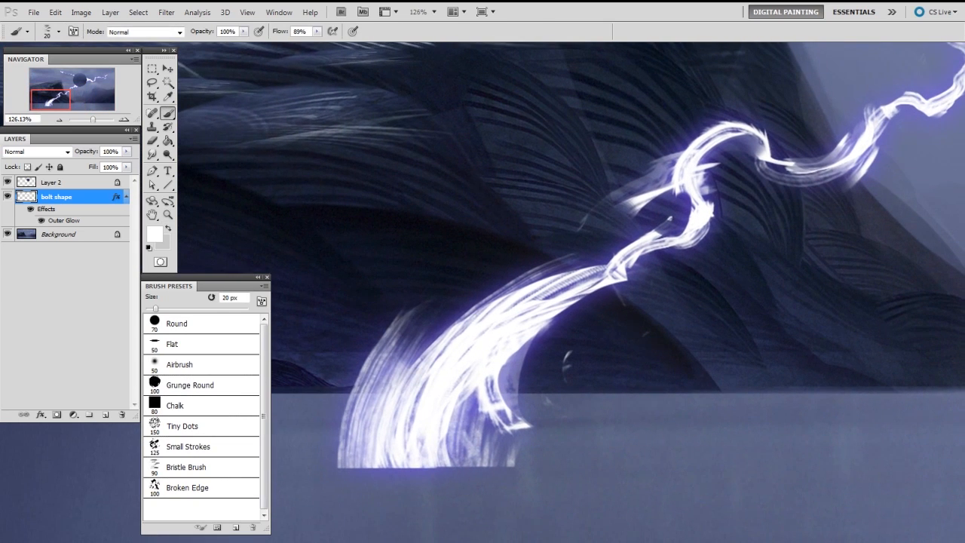
click(28, 166)
right_click(748, 318)
click(836, 387)
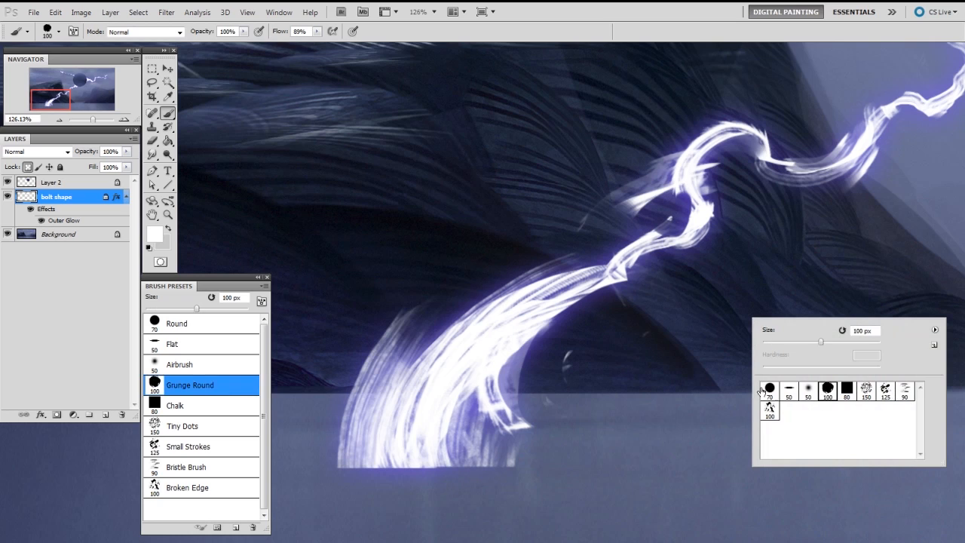
key(Return)
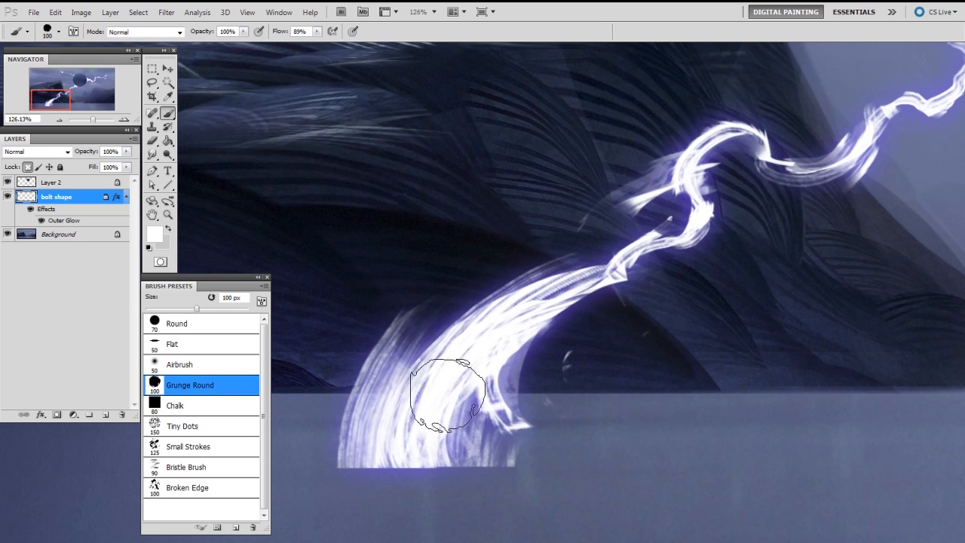
Step: Set the foreground colour to a pale light blue and tint the lower part of the bolt with it
key(n)
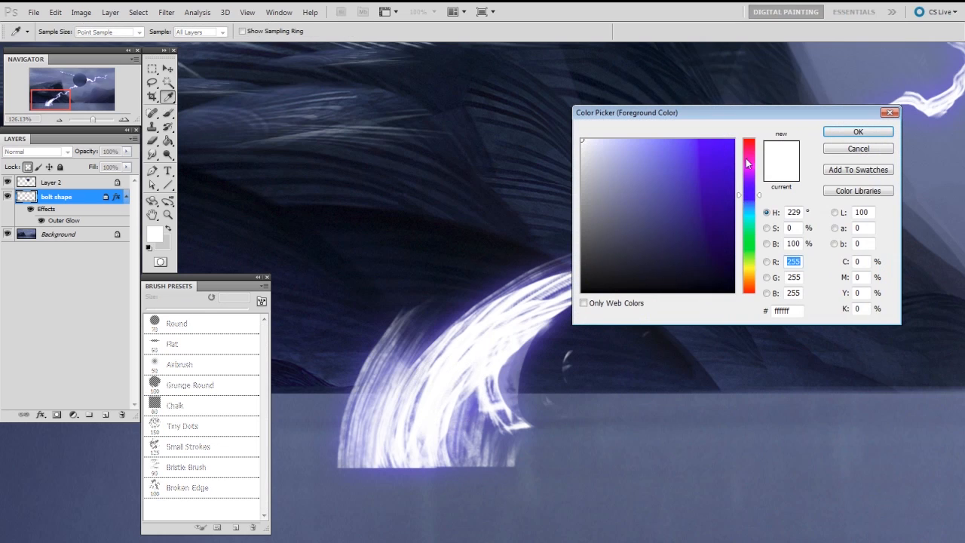
click(757, 209)
click(616, 140)
click(858, 132)
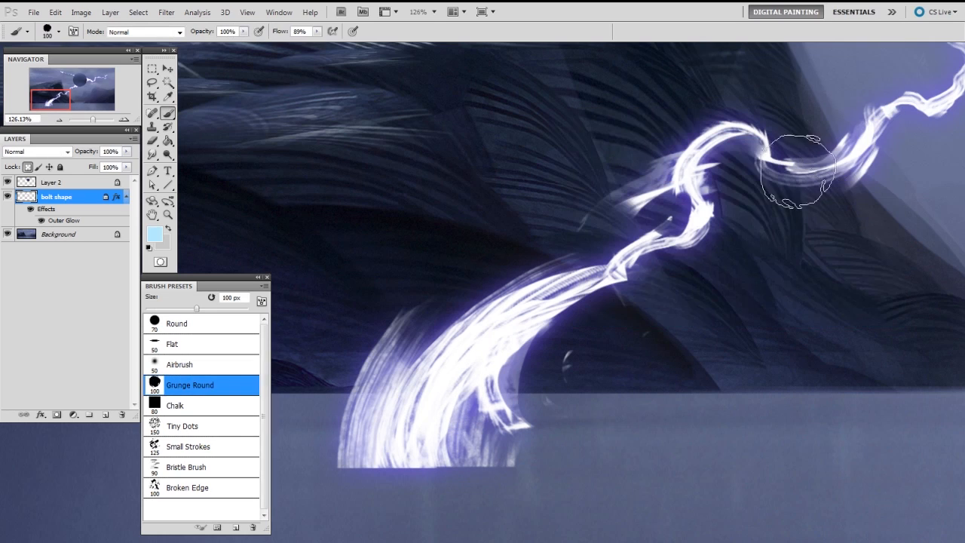
mouse_move(452, 418)
mouse_down()
mouse_move(441, 440)
mouse_move(543, 313)
mouse_move(366, 496)
mouse_move(645, 234)
mouse_move(443, 444)
mouse_move(466, 394)
mouse_move(683, 230)
mouse_move(602, 287)
mouse_move(604, 249)
mouse_move(499, 347)
mouse_move(641, 235)
mouse_move(604, 271)
mouse_up()
Step: Switch to the Round brush, even out the light blue along the bolt's lower body, and lighten its base with a sampled white
right_click(505, 315)
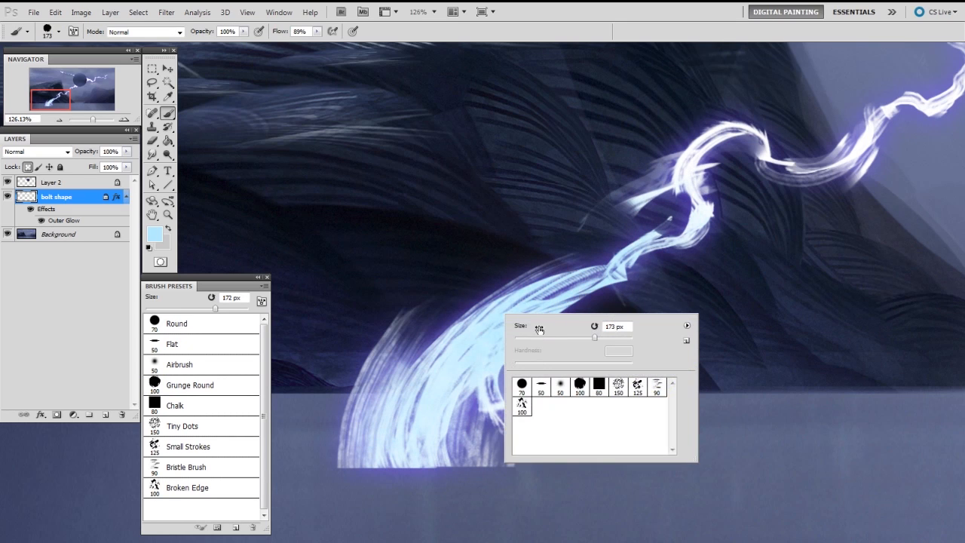
click(523, 386)
mouse_move(478, 378)
mouse_down()
mouse_move(543, 308)
mouse_move(460, 377)
mouse_move(529, 288)
mouse_up()
alt+click(694, 167)
mouse_move(460, 396)
mouse_down()
mouse_move(409, 442)
mouse_move(366, 448)
mouse_move(368, 456)
mouse_up()
Step: Sample the bolt's light blue and paint thin streaks curving up from the base with a smaller Round brush
alt+click(456, 348)
key(bracketleft)
key(bracketleft)
key(bracketleft)
key(bracketleft)
key(bracketleft)
key(bracketleft)
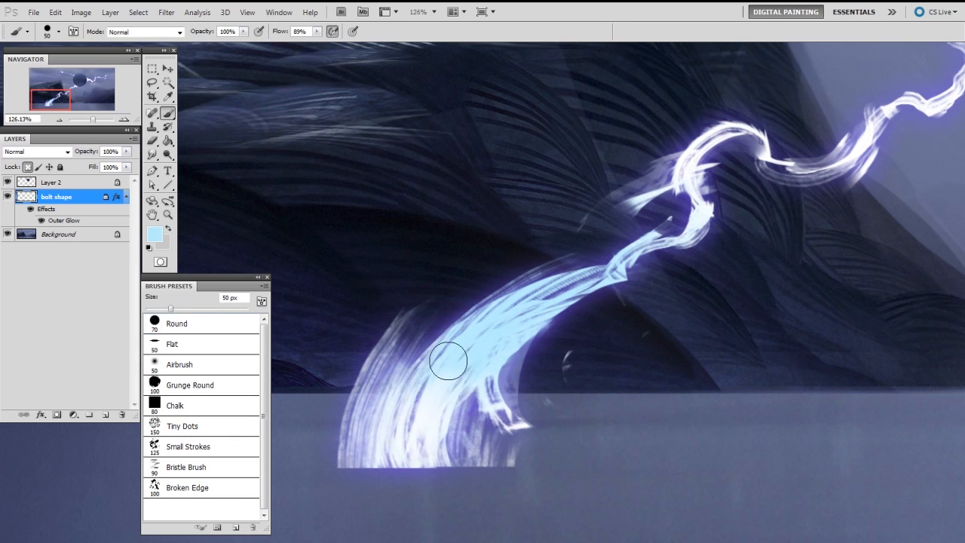
drag(444, 481, 580, 309)
drag(381, 467, 437, 335)
drag(356, 456, 434, 325)
Step: Sample the near-white at the bolt's base and paint highlight streaks along its lower body with a 10 px brush
alt+click(426, 443)
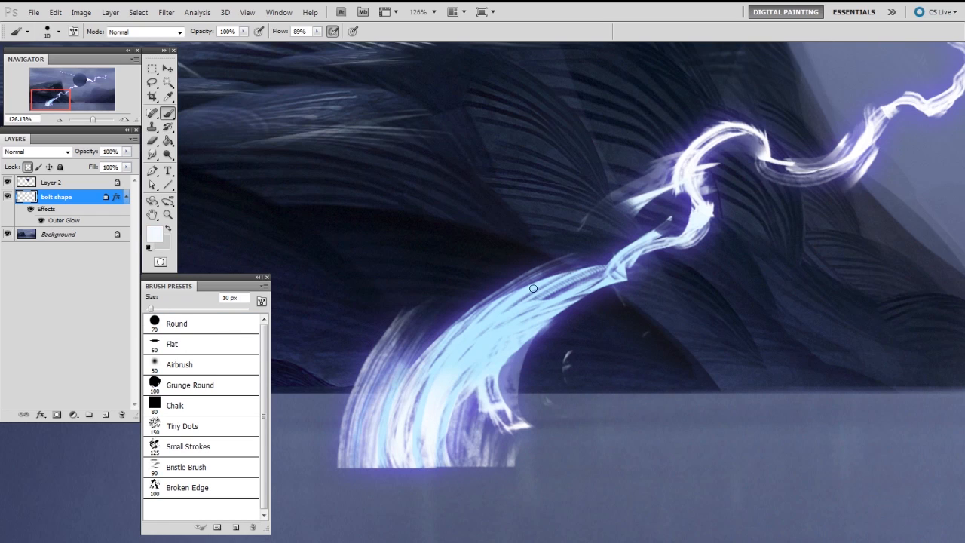
drag(443, 379, 484, 315)
drag(453, 364, 492, 318)
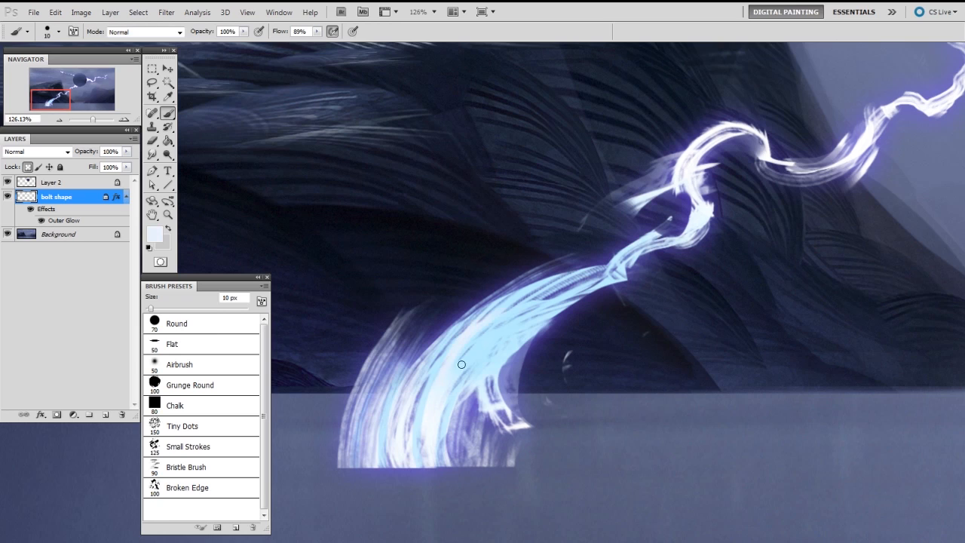
drag(450, 388, 547, 300)
Step: Set the foreground colour to white and add finer highlight streaks through the bolt's lower body with a 6 px brush
key(n)
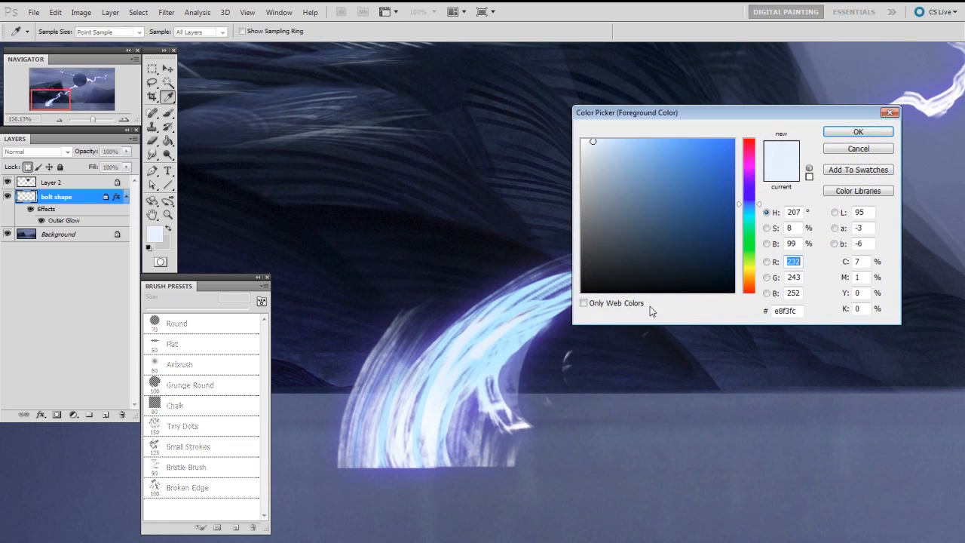
drag(590, 143, 584, 134)
click(838, 135)
key(bracketleft)
key(bracketleft)
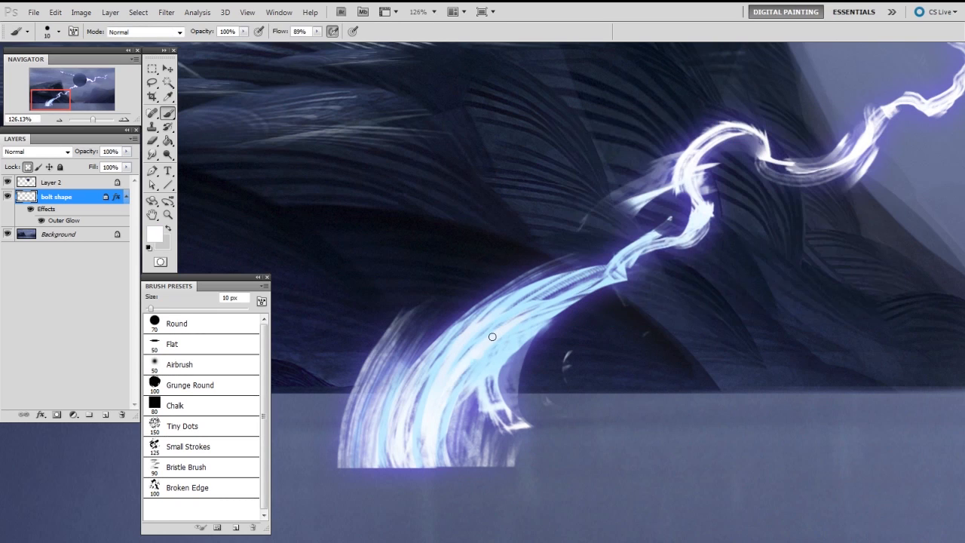
drag(480, 390, 532, 318)
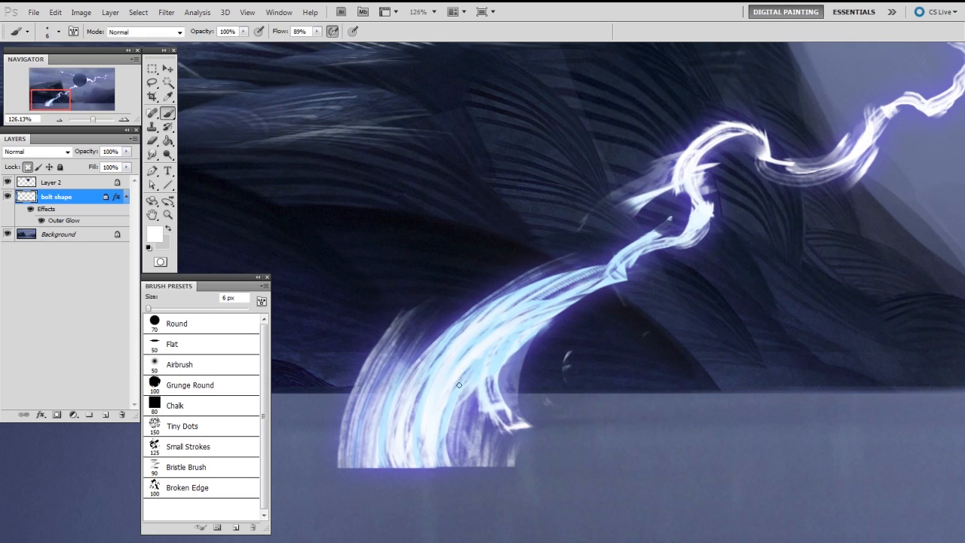
Step: Sample the bolt's light blue and tint its curving middle section over the cliff with a Round brush of about 67 px
alt+click(478, 374)
mouse_move(738, 175)
mouse_down()
mouse_move(649, 282)
mouse_move(633, 242)
mouse_move(532, 377)
mouse_up()
key(bracketright)
key(bracketright)
key(bracketright)
key(bracketright)
key(bracketright)
key(bracketright)
key(bracketright)
key(bracketright)
key(bracketright)
key(bracketright)
key(bracketright)
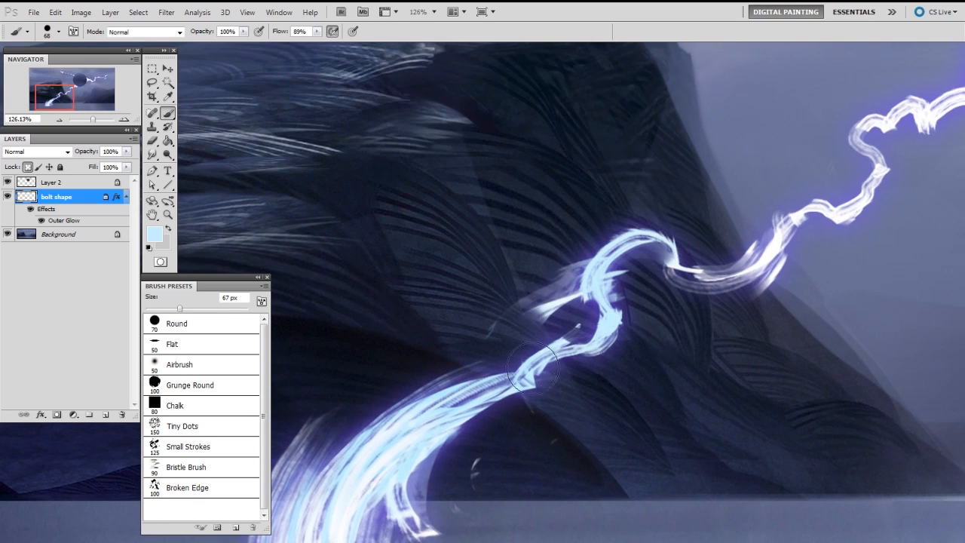
Step: Sample white from the bolt and add fine highlight streaks along its curved section over the cliff with a 6 px brush
alt+click(770, 249)
key(bracketleft)
key(bracketleft)
key(bracketleft)
key(bracketleft)
key(bracketleft)
key(bracketleft)
key(bracketleft)
key(bracketleft)
key(bracketleft)
key(bracketleft)
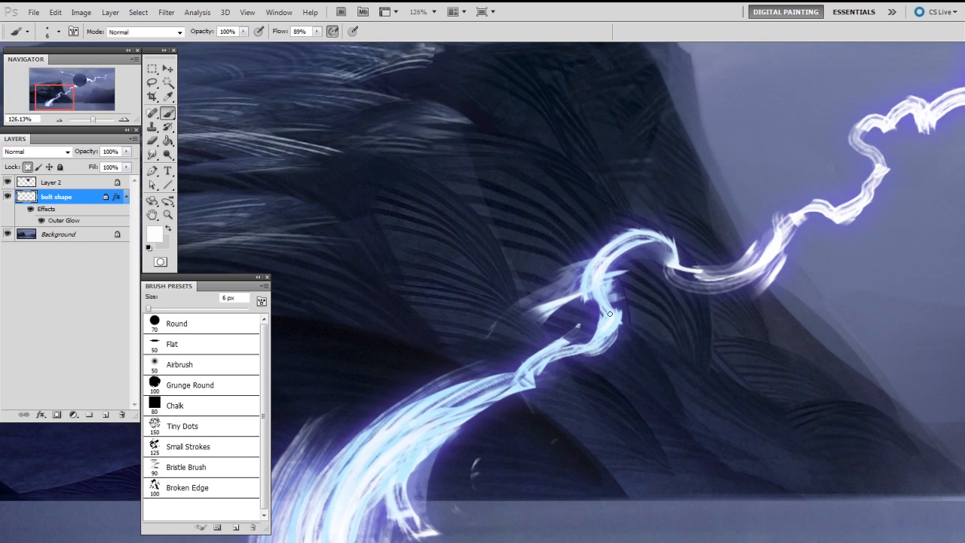
drag(549, 352, 512, 391)
drag(729, 307, 663, 308)
Step: Sample the light blue from the lower bolt and tint its upper section up to the sphere with a 99 px brush
drag(908, 283, 550, 392)
alt+click(380, 440)
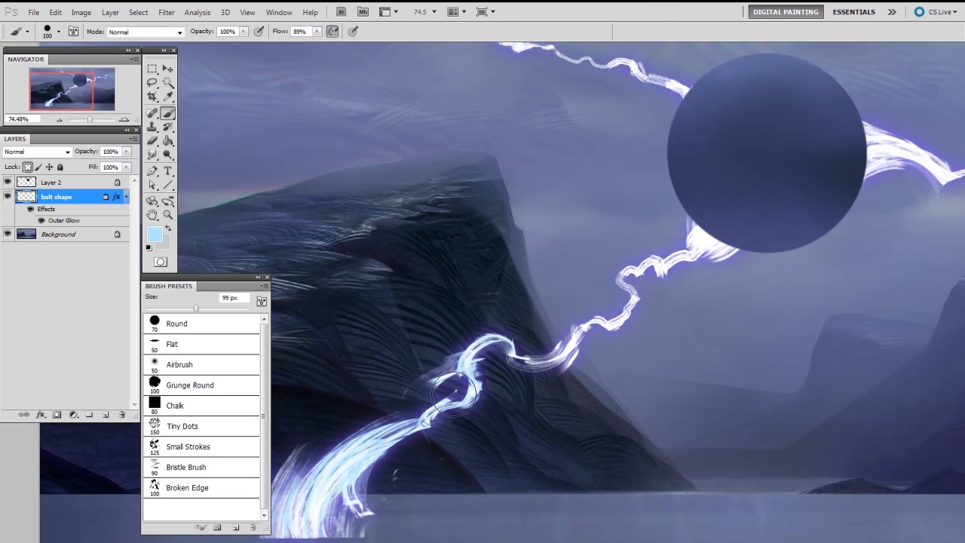
mouse_move(715, 239)
mouse_down()
mouse_move(629, 272)
mouse_move(681, 260)
mouse_move(651, 272)
mouse_move(566, 355)
mouse_up()
drag(673, 311, 716, 297)
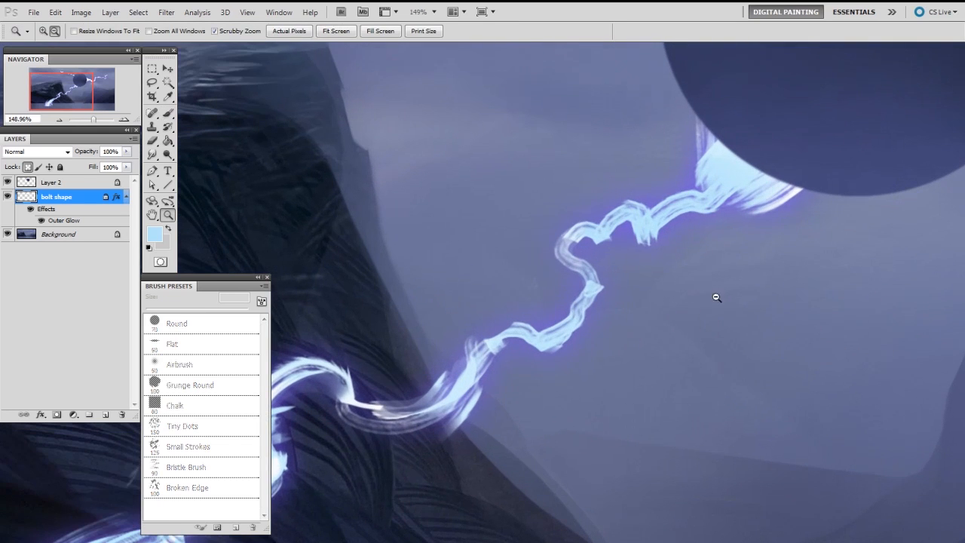
Step: Switch to the Bristle Brush and set the foreground colour to near-white f9fdff
right_click(643, 220)
click(792, 295)
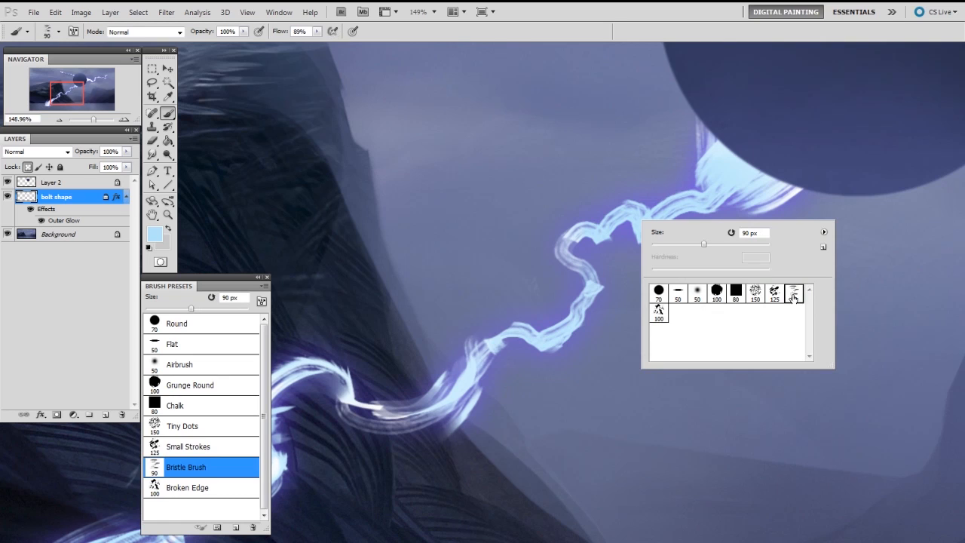
click(578, 317)
key(n)
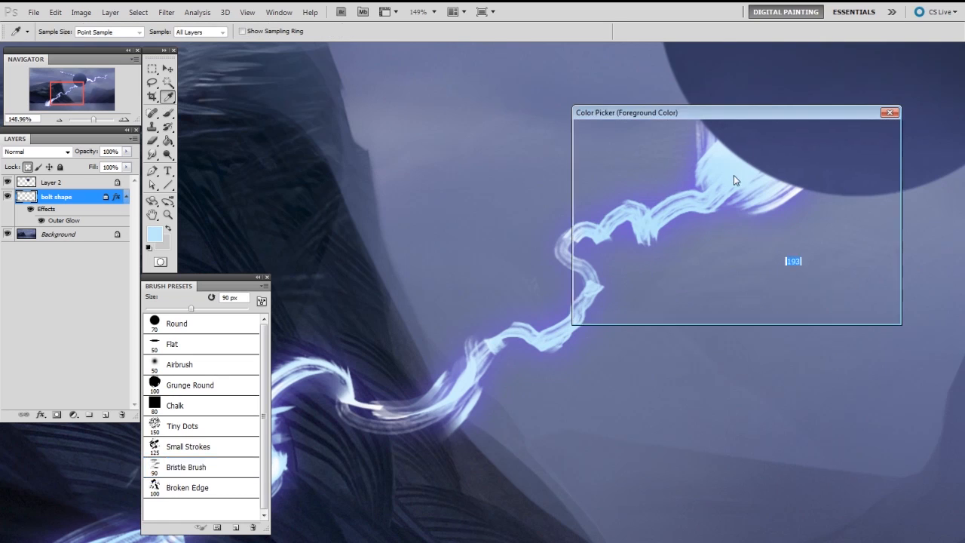
drag(614, 144, 584, 140)
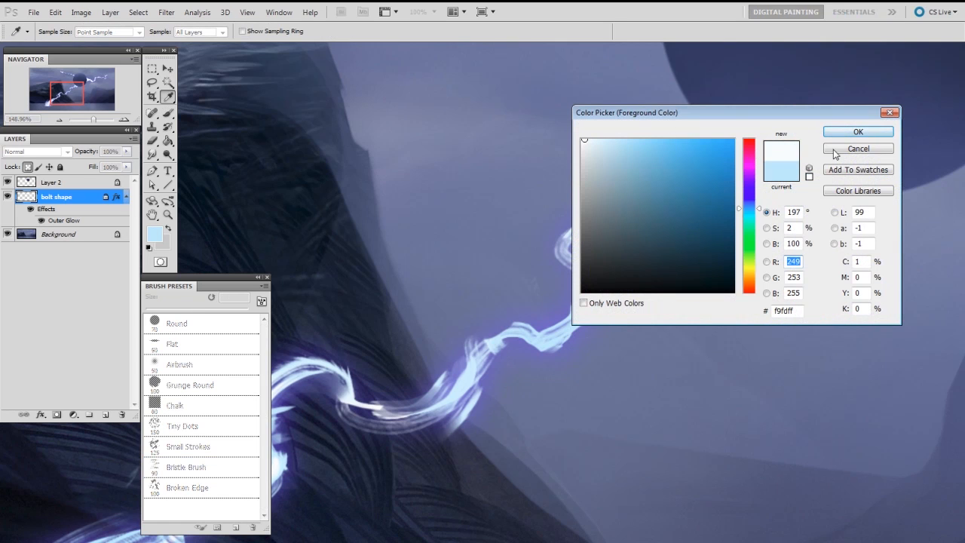
click(845, 132)
Step: Paint near-white bristle strokes where the lower bolt meets the sphere, using a 40 px brush
key(bracketleft)
key(bracketleft)
key(bracketleft)
key(bracketleft)
key(bracketleft)
key(bracketleft)
key(bracketleft)
key(bracketleft)
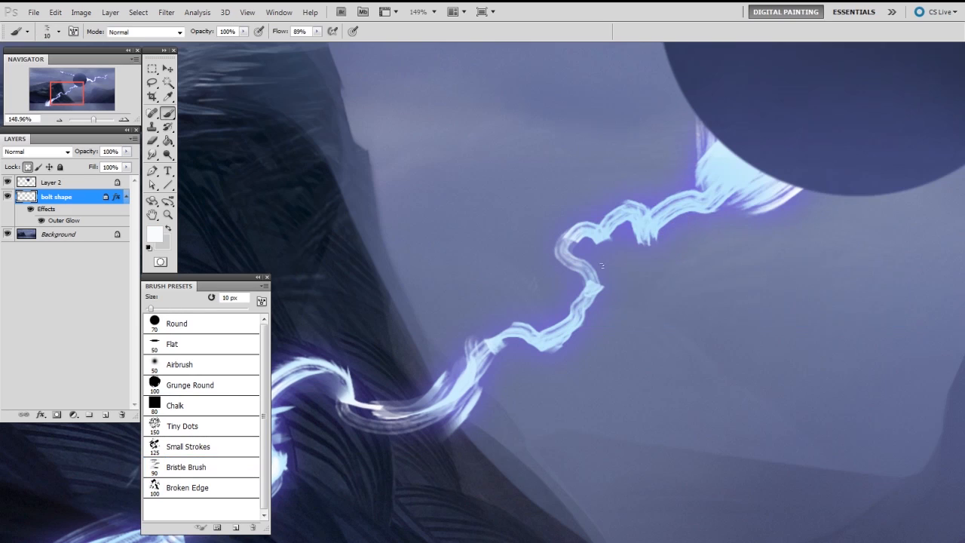
key(bracketright)
key(bracketright)
key(bracketright)
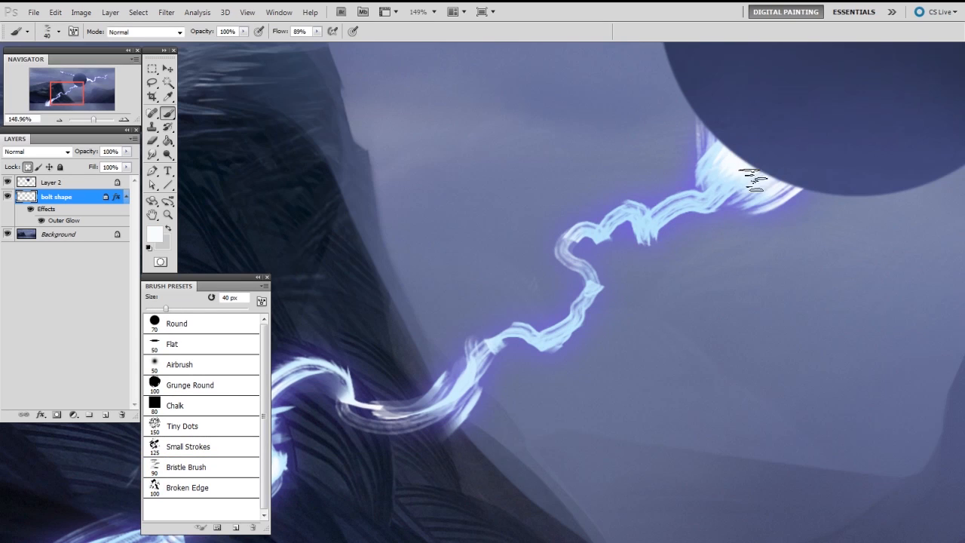
Step: Reduce the Bristle Brush to 15 px and add near-white highlights along the winding section of the bolt below the sphere
key(bracketleft)
key(bracketleft)
key(bracketleft)
key(bracketleft)
drag(554, 334, 587, 296)
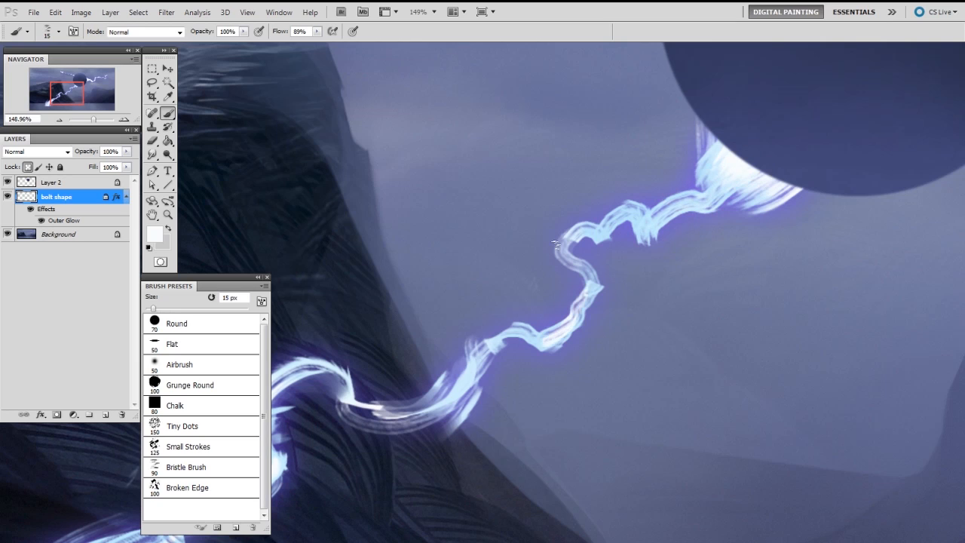
mouse_move(579, 253)
mouse_down()
mouse_move(620, 216)
mouse_move(692, 201)
mouse_up()
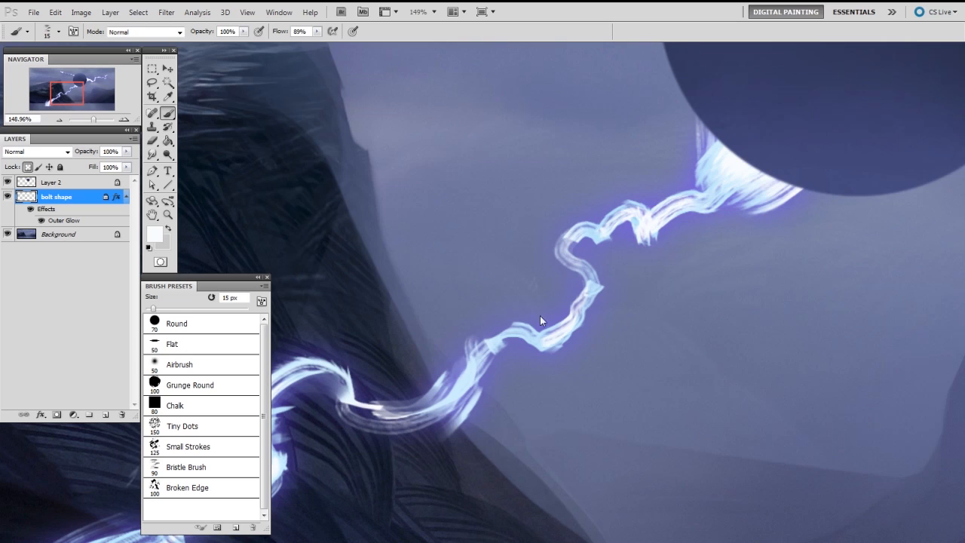
Step: Enlarge the Bristle Brush to 169 px, sample light blue from the lower bolt, and tint the bolt right of the sphere
key(bracketright)
key(bracketright)
key(bracketright)
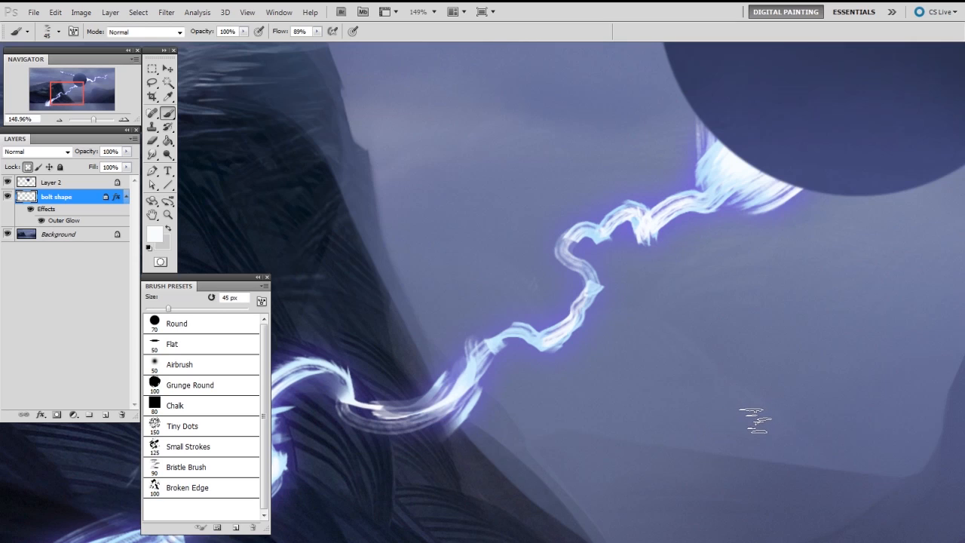
drag(853, 242, 784, 241)
drag(803, 242, 426, 318)
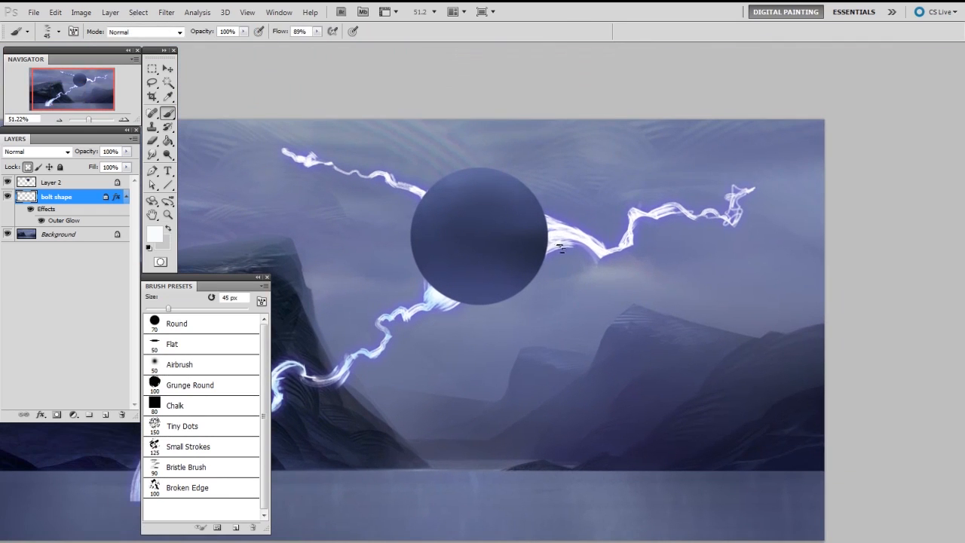
key(bracketright)
key(bracketright)
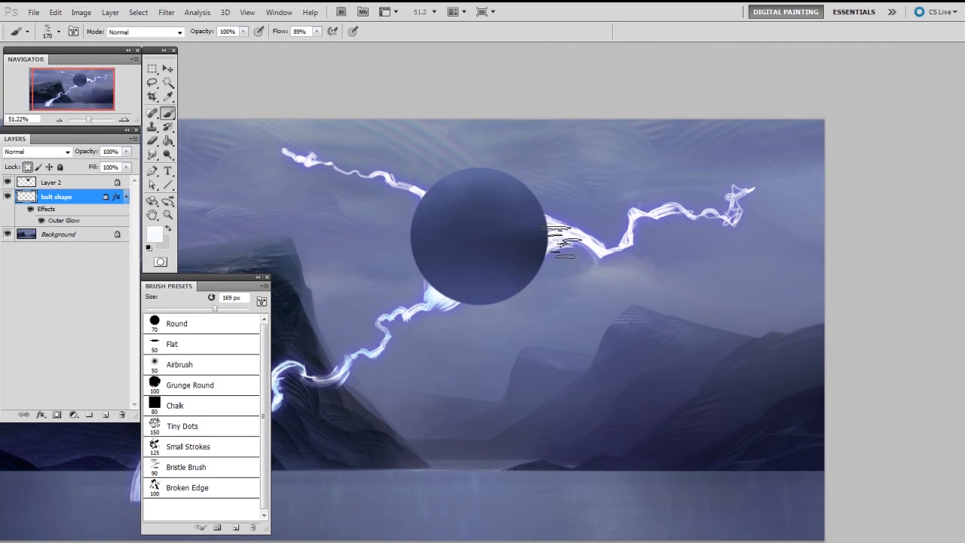
alt+click(431, 291)
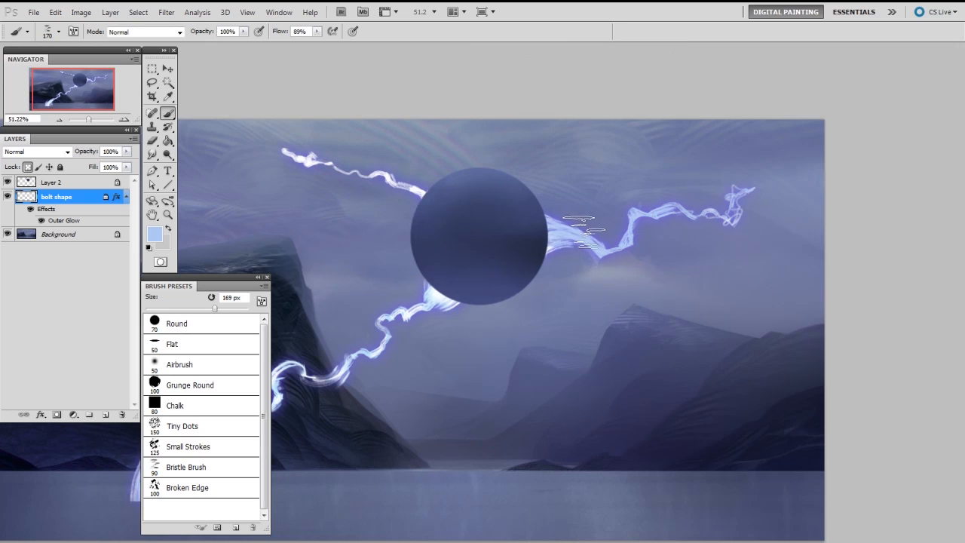
Step: Sample near-white and paint highlights along the right-hand bolt, reducing the Bristle Brush from 90 px to 50 px
alt+click(445, 291)
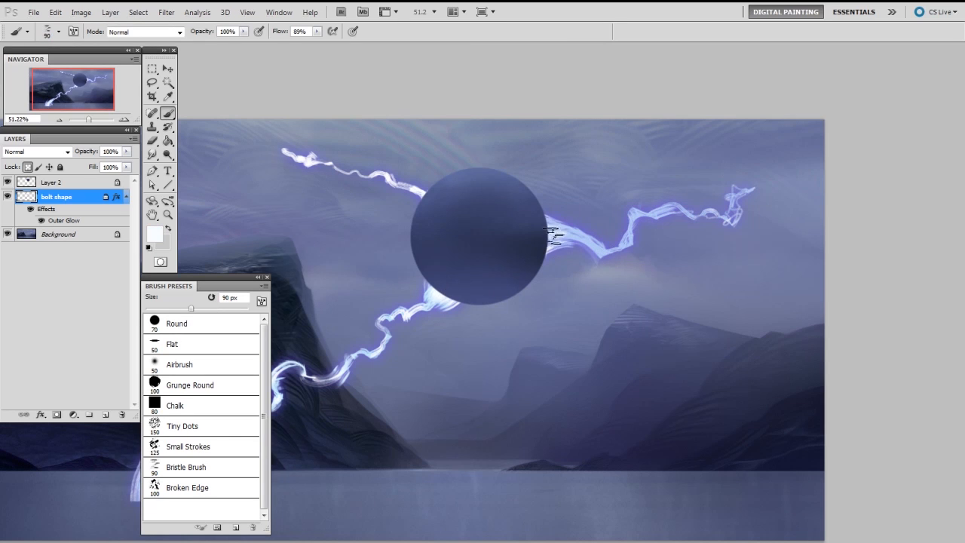
key(bracketleft)
key(bracketleft)
key(bracketleft)
key(bracketleft)
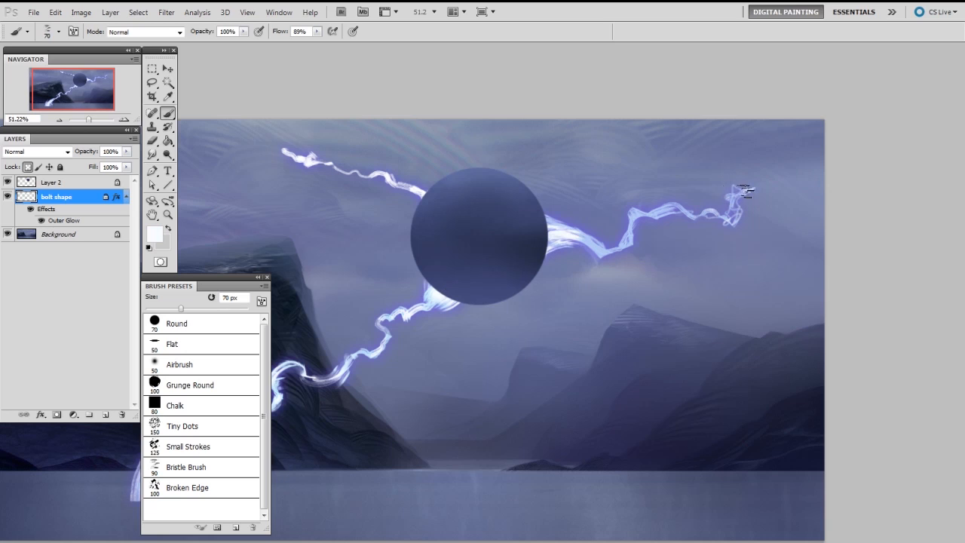
key(bracketleft)
key(bracketleft)
key(bracketleft)
key(bracketleft)
key(bracketleft)
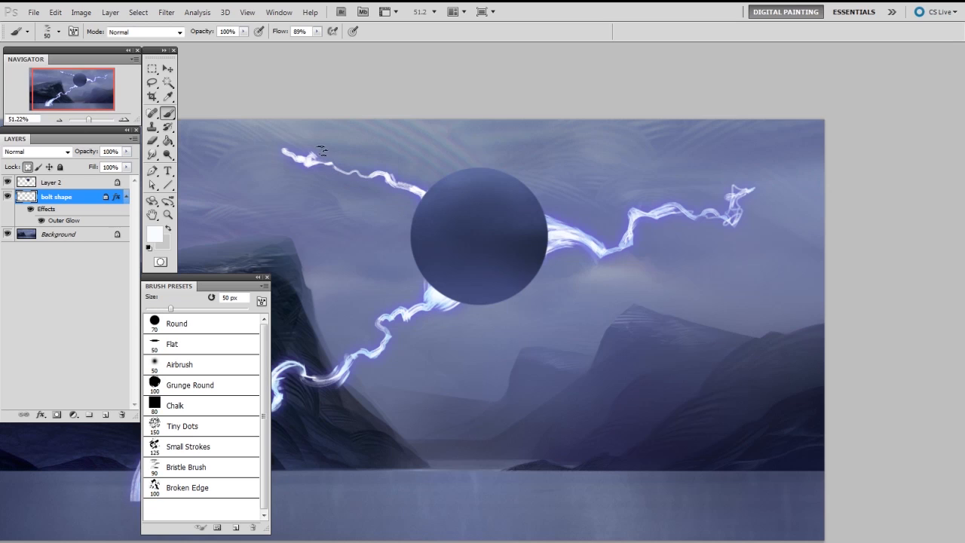
Step: Tint the upper-left bolt with sampled light blue, and sample its white to add highlights
alt+click(427, 291)
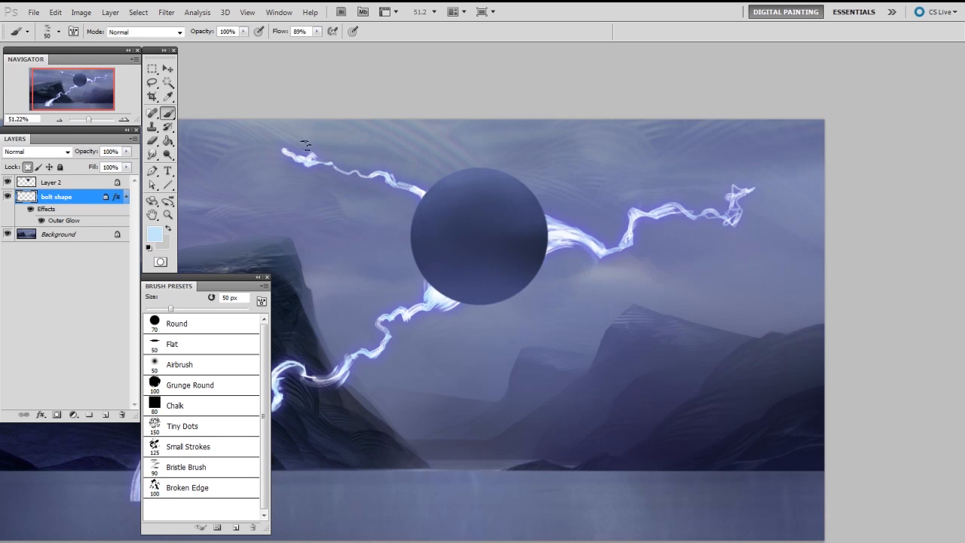
alt+click(427, 189)
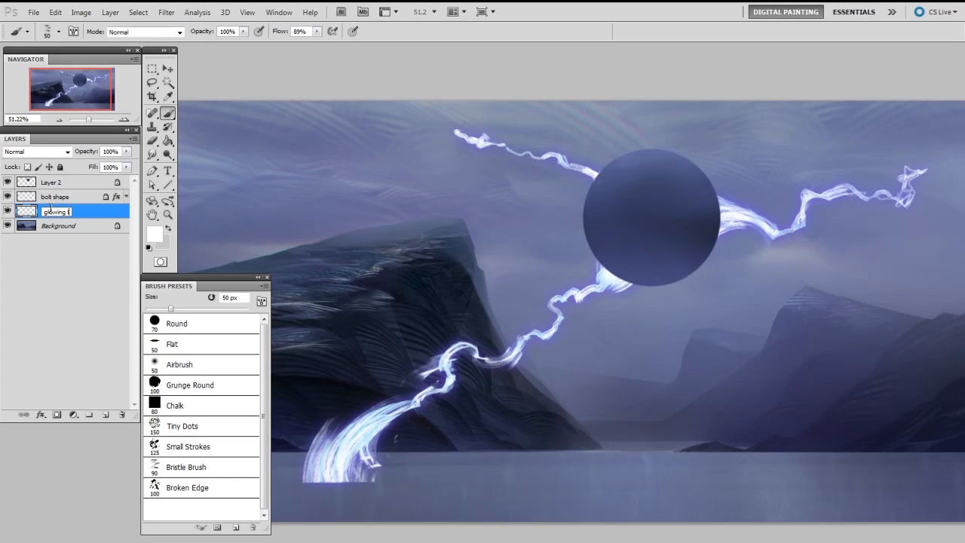
Step: Name the new layer beneath the bolt shape glowing fog, and choose the Airbrush preset for painting on it
key(Return)
right_click(620, 367)
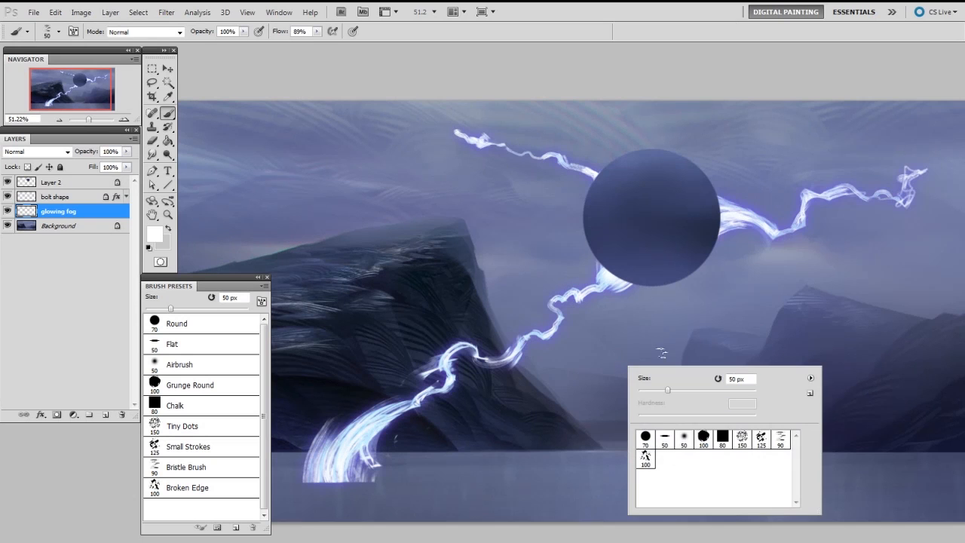
click(684, 439)
drag(529, 261, 595, 356)
mouse_move(555, 316)
mouse_down()
mouse_move(581, 328)
mouse_move(614, 320)
mouse_up()
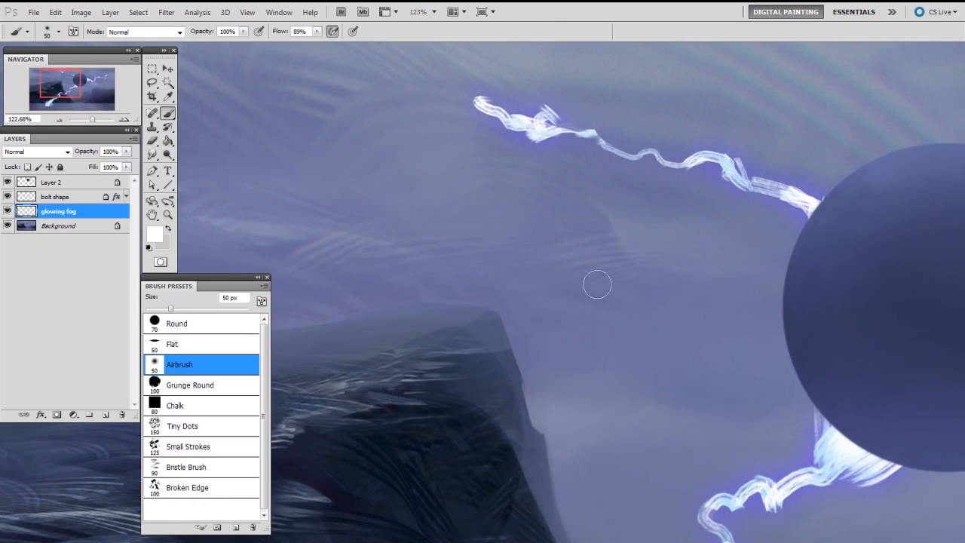
Step: Set the foreground to a more saturated light blue and airbrush a soft glow around the upper-left bolt's tip at 281 px
alt+click(822, 439)
key(n)
drag(626, 149, 640, 138)
click(857, 132)
drag(461, 146, 617, 139)
drag(512, 138, 520, 258)
mouse_move(500, 250)
mouse_down()
mouse_move(606, 234)
mouse_move(620, 262)
mouse_move(409, 215)
mouse_up()
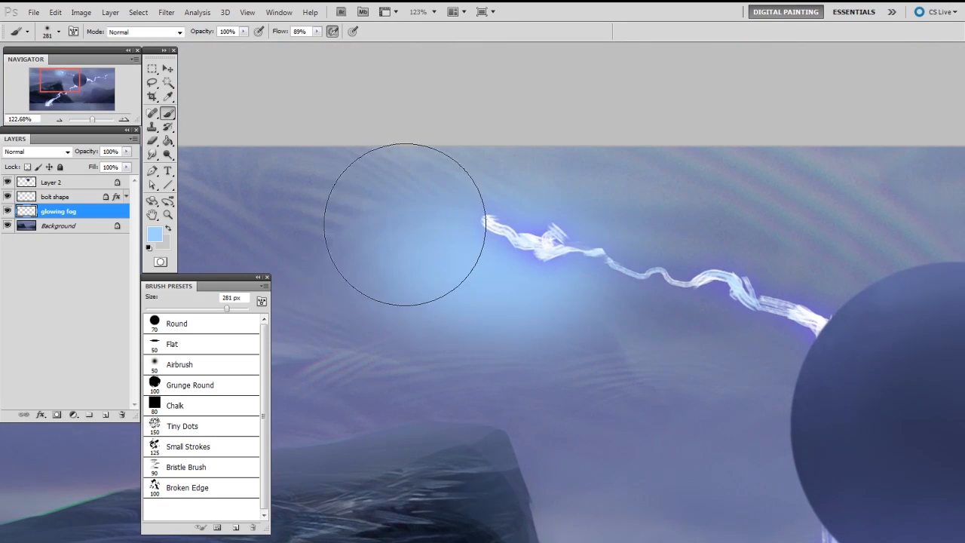
Step: Erase the upper part of the glow into a ragged cloud edge using the Eraser with the Small Strokes brush at 80 px
key(e)
right_click(569, 241)
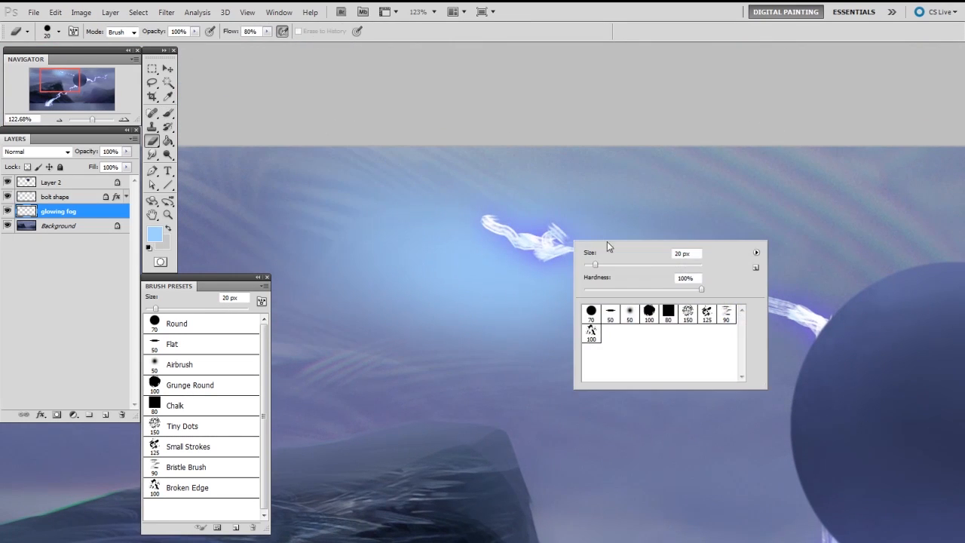
click(707, 314)
click(534, 193)
key(bracketleft)
key(bracketleft)
key(bracketleft)
key(bracketleft)
mouse_move(371, 183)
mouse_down()
mouse_move(485, 177)
mouse_move(572, 151)
mouse_move(475, 184)
mouse_move(496, 199)
mouse_move(574, 192)
mouse_move(599, 162)
mouse_move(581, 162)
mouse_move(687, 176)
mouse_up()
key(bracketright)
mouse_move(517, 140)
mouse_down()
mouse_move(340, 152)
mouse_move(303, 177)
mouse_move(384, 170)
mouse_move(284, 184)
mouse_move(225, 172)
mouse_move(279, 201)
mouse_move(396, 167)
mouse_move(272, 237)
mouse_up()
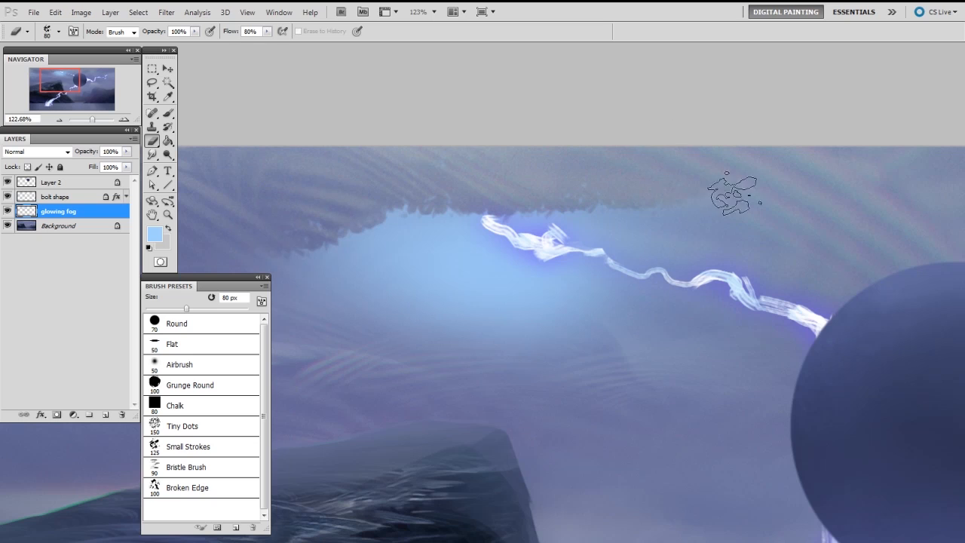
Step: Switch the Eraser to the Airbrush preset and fade out the lower part of the blue glow
right_click(541, 334)
click(602, 401)
click(472, 328)
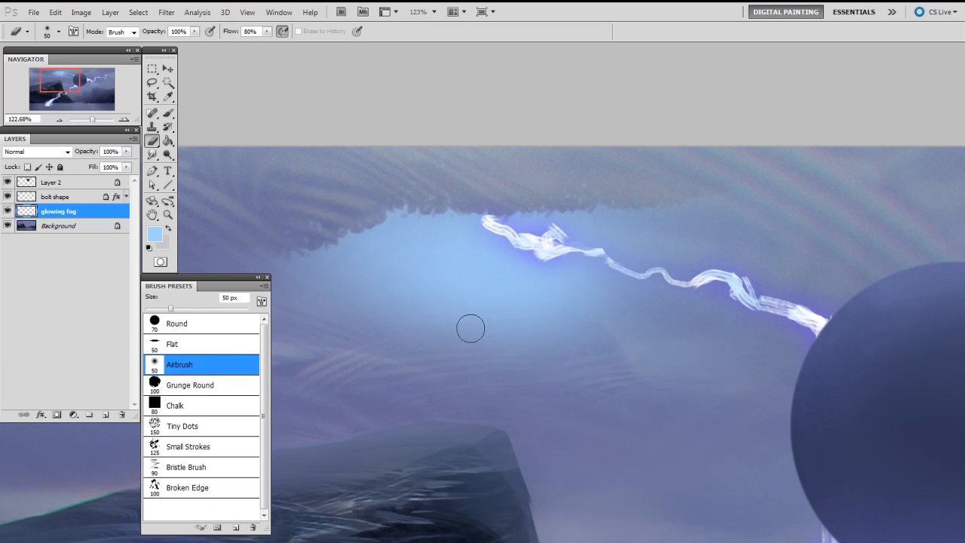
alt+drag(468, 330, 524, 331)
drag(335, 336, 640, 326)
mouse_move(450, 328)
alt+mouse_down()
mouse_move(486, 342)
mouse_move(566, 310)
alt+mouse_up()
alt+drag(770, 332, 720, 329)
Step: Rotate the glowing fog layer clockwise by about 4.6 degrees around the upper-left bolt's tip with Free Transform
drag(803, 309, 688, 253)
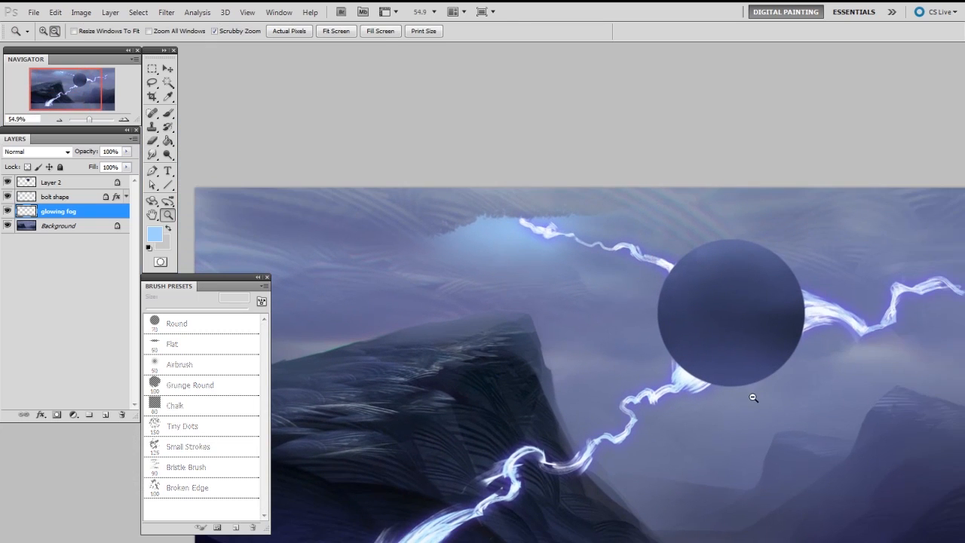
key(v)
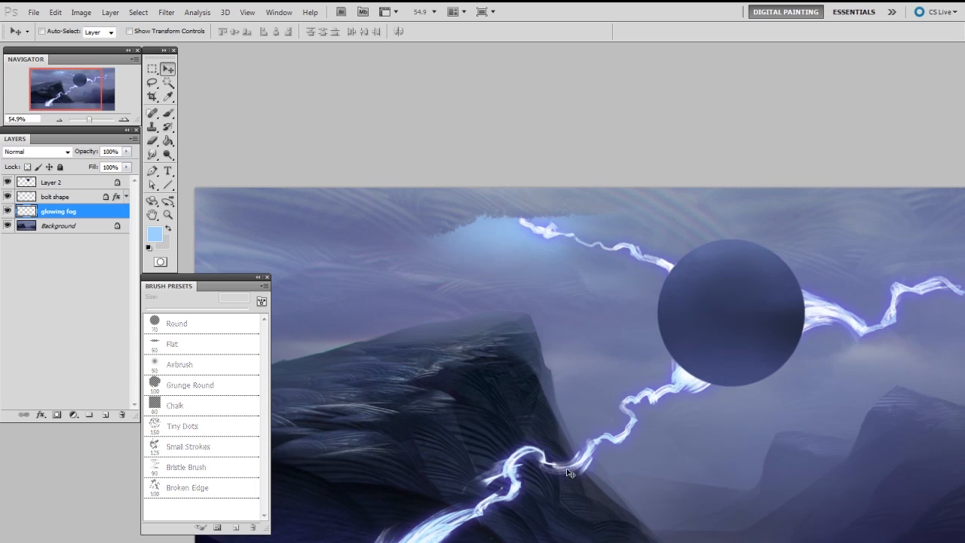
key(ctrl+t)
drag(794, 447, 787, 456)
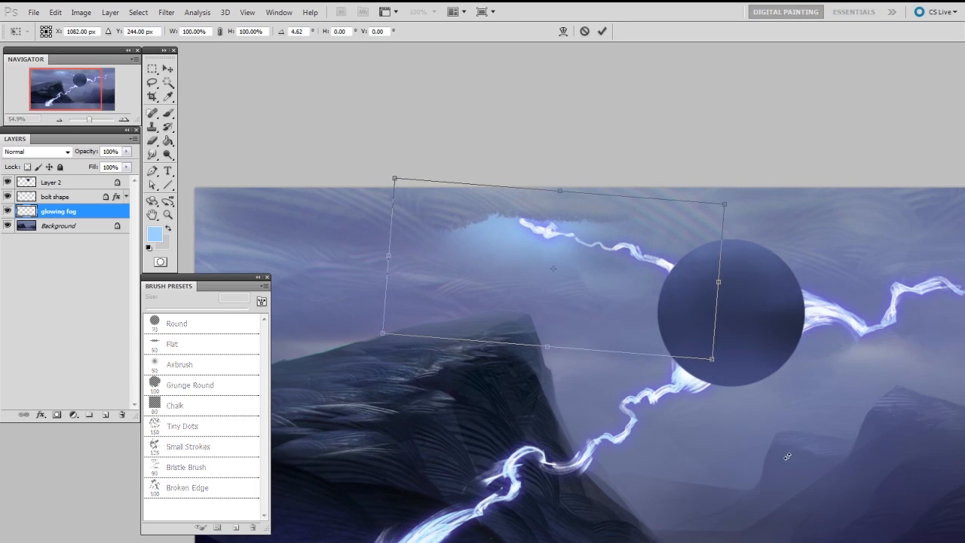
key(Return)
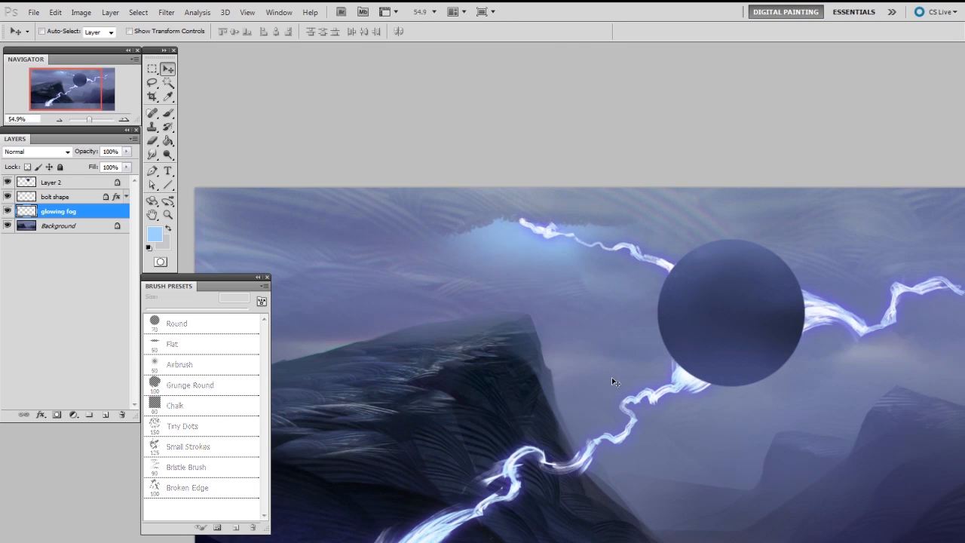
Step: Duplicate the glowing fog to the right-hand bolt's tip, and transform the copy to fit around it
drag(823, 444, 570, 385)
drag(327, 200, 807, 261)
key(ctrl+t)
drag(915, 323, 888, 363)
drag(798, 324, 853, 333)
drag(863, 450, 834, 461)
drag(842, 366, 835, 365)
key(Return)
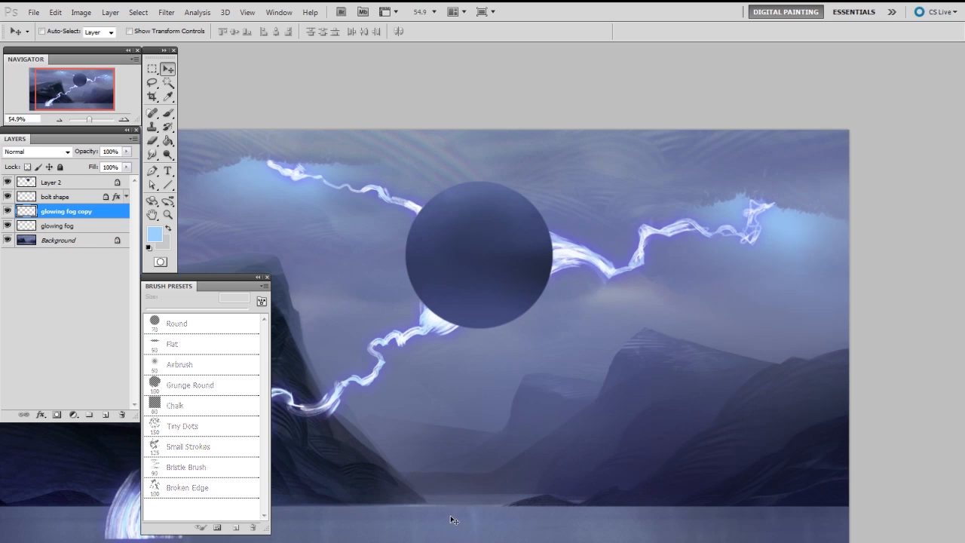
Step: Duplicate the glow below the sphere, and flatten, rotate and position the copy above the central mountains
drag(835, 238, 586, 349)
key(ctrl+t)
drag(714, 249, 697, 351)
drag(707, 482, 669, 413)
key(Return)
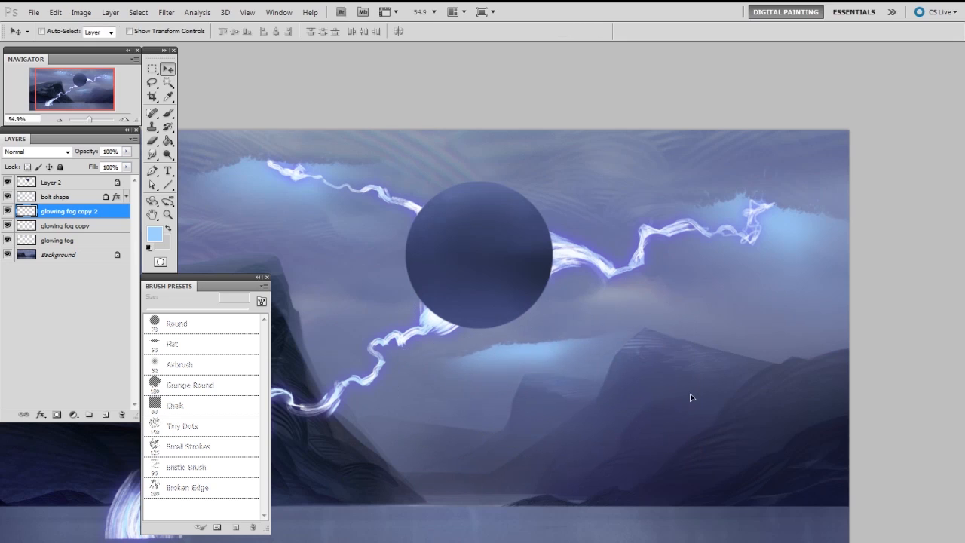
key(ctrl+t)
drag(684, 408, 642, 397)
key(Return)
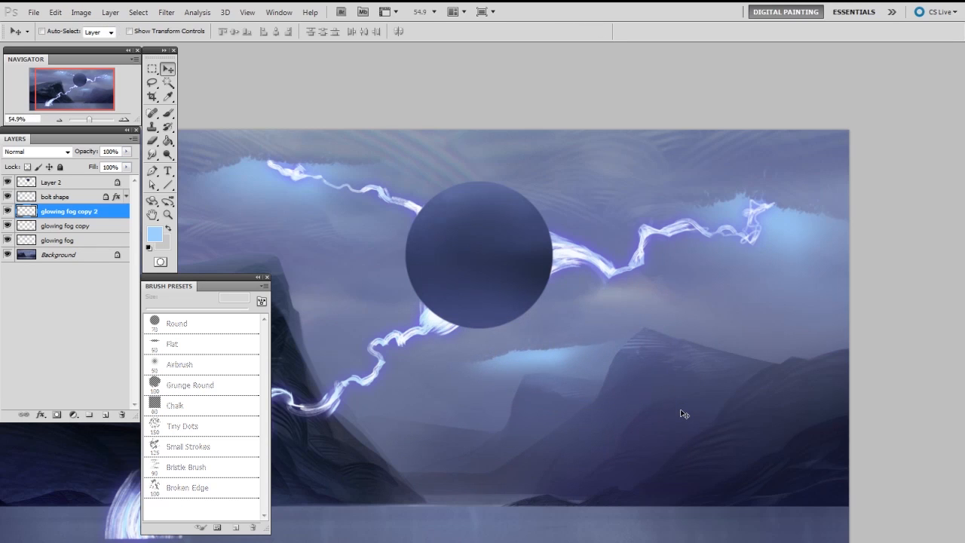
Step: Duplicate the flattened glow to the painting's right edge above the mountains, and resize and rotate the copy
drag(531, 376, 822, 347)
key(ctrl+t)
drag(884, 488, 841, 482)
drag(931, 413, 943, 425)
key(Return)
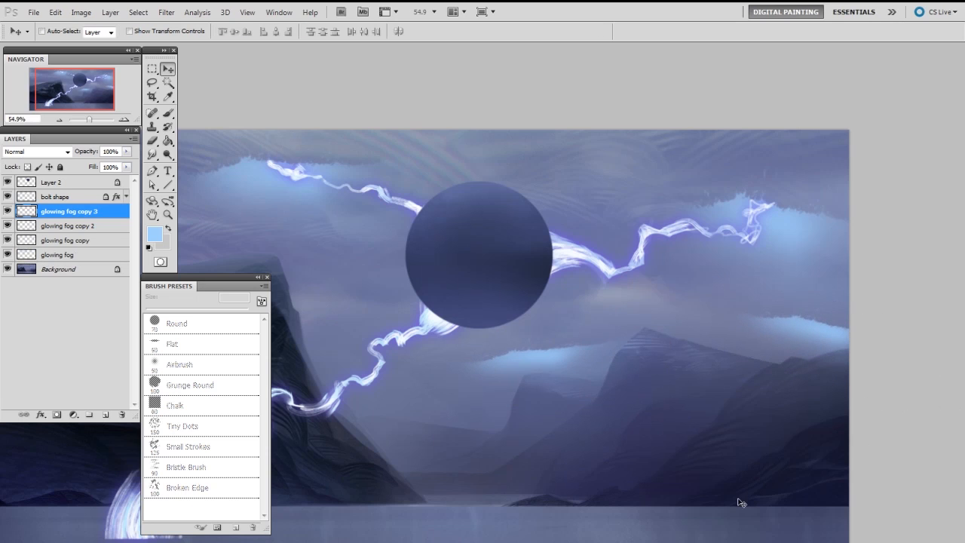
Step: Duplicate the flattened glow into the sky above the left-hand cliff, and rotate and resize the copy to fit the clouds
key(alt+bracketleft)
drag(547, 381, 788, 349)
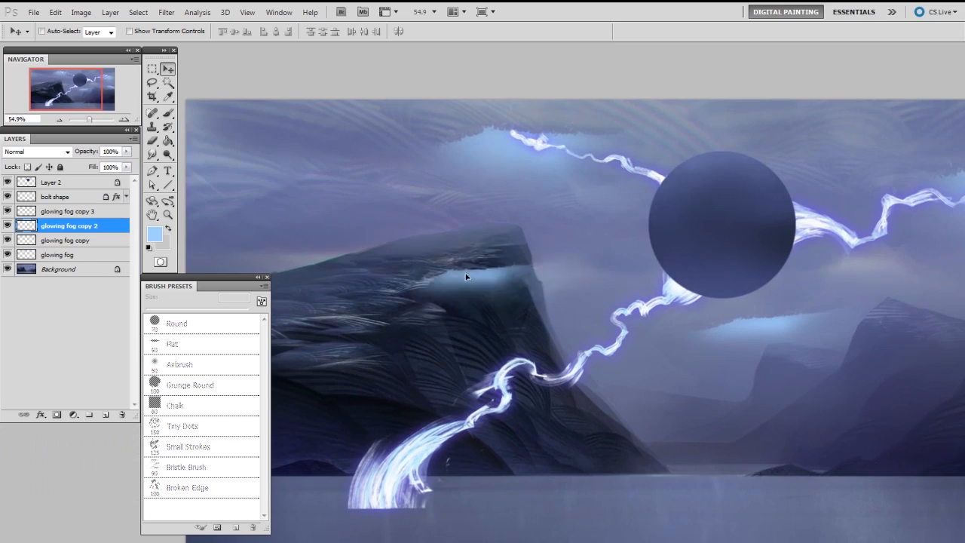
drag(466, 277, 330, 209)
key(ctrl+t)
drag(438, 221, 432, 215)
drag(446, 169, 485, 212)
key(Return)
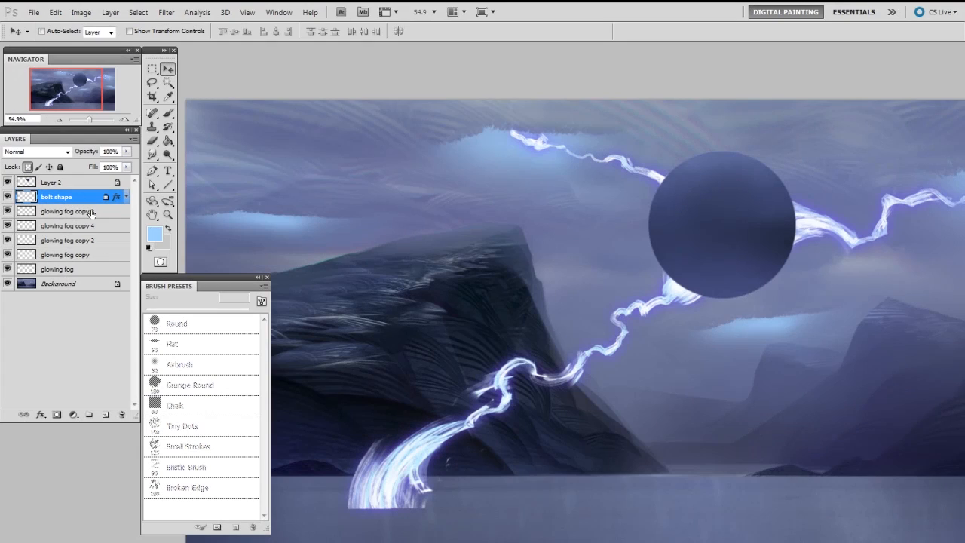
Step: Merge the bolt shape layer with a new empty layer above it, and name the merged layer "bolt"
click(106, 415)
shift+click(72, 212)
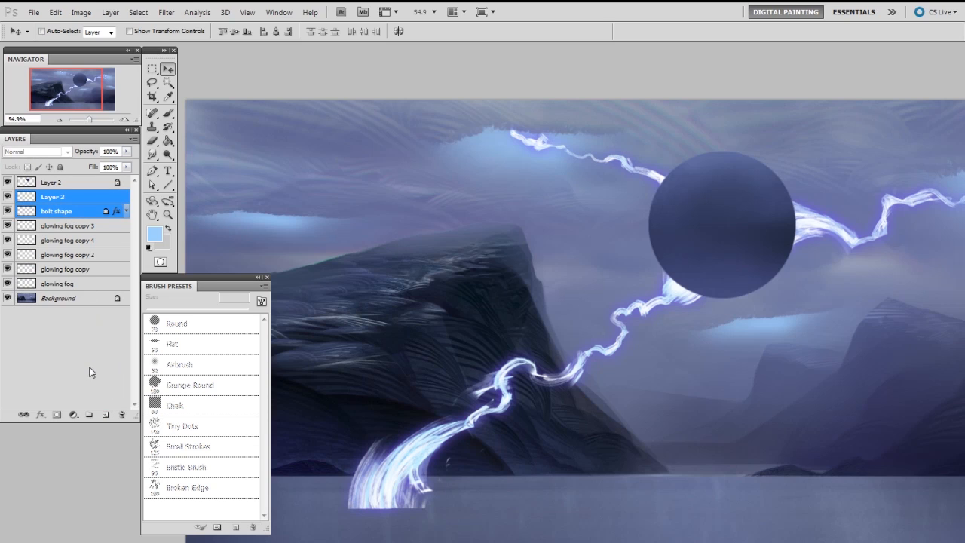
key(ctrl+e)
double_click(51, 198)
text(bolt)
key(Return)
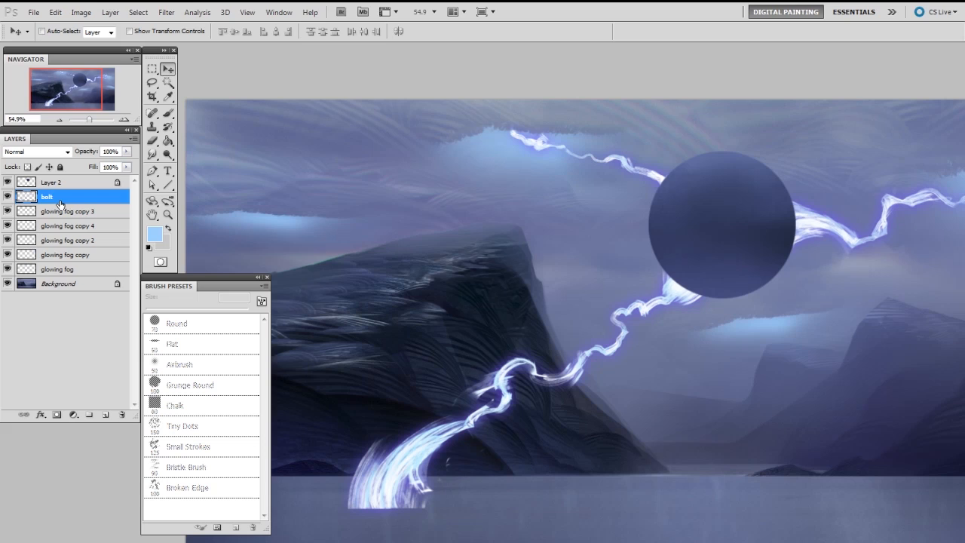
Step: Copy a lassoed section of the lower-left bolt to a new layer and move it over the left-hand cliff
key(l)
mouse_move(638, 252)
mouse_down()
mouse_move(715, 284)
mouse_move(612, 411)
mouse_move(531, 455)
mouse_move(494, 461)
mouse_move(424, 397)
mouse_move(558, 261)
mouse_up()
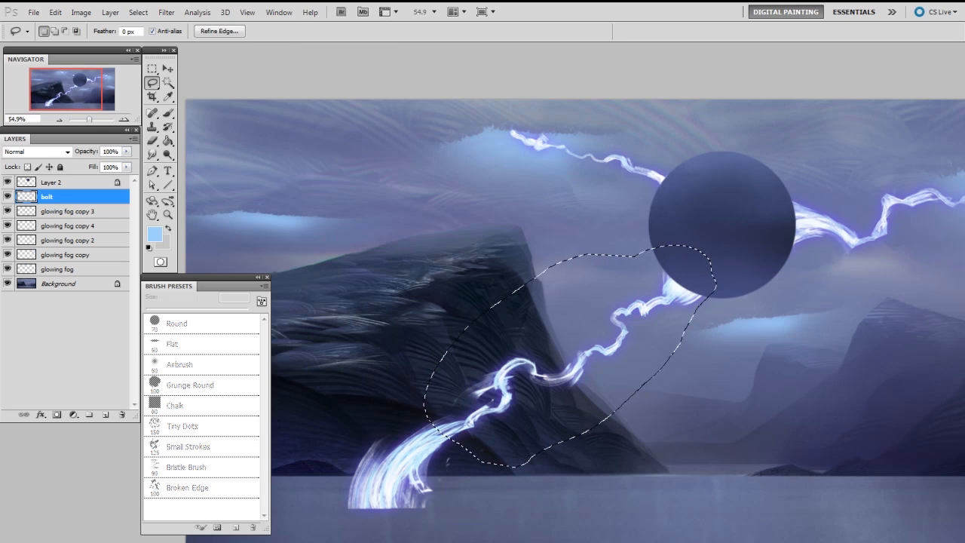
key(ctrl+j)
key(v)
drag(595, 400, 444, 321)
Step: Shrink and rotate the copied bolt section with Free Transform so it hangs almost vertically beneath the left-hand sky glow
key(ctrl+t)
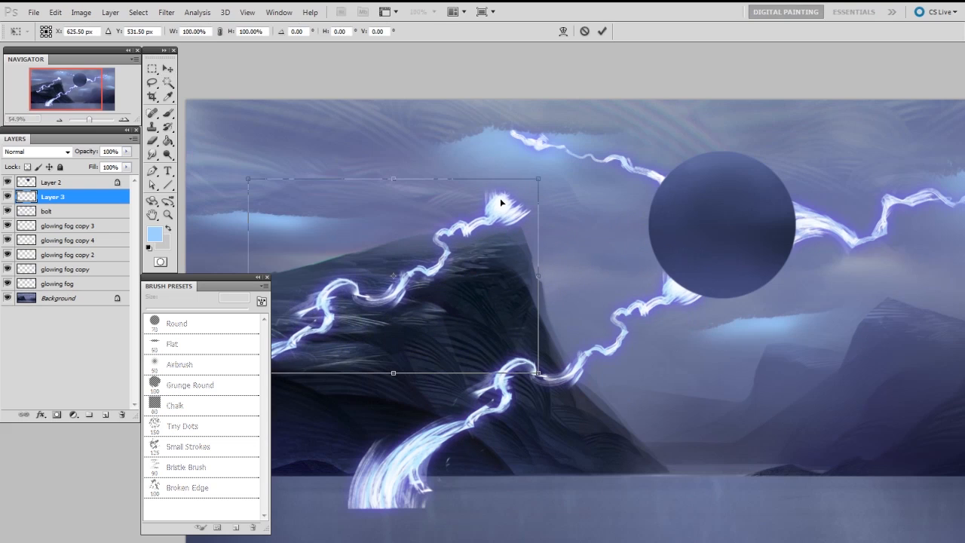
drag(532, 170, 610, 287)
key(Return)
drag(609, 240, 525, 327)
key(ctrl+t)
drag(523, 367, 502, 355)
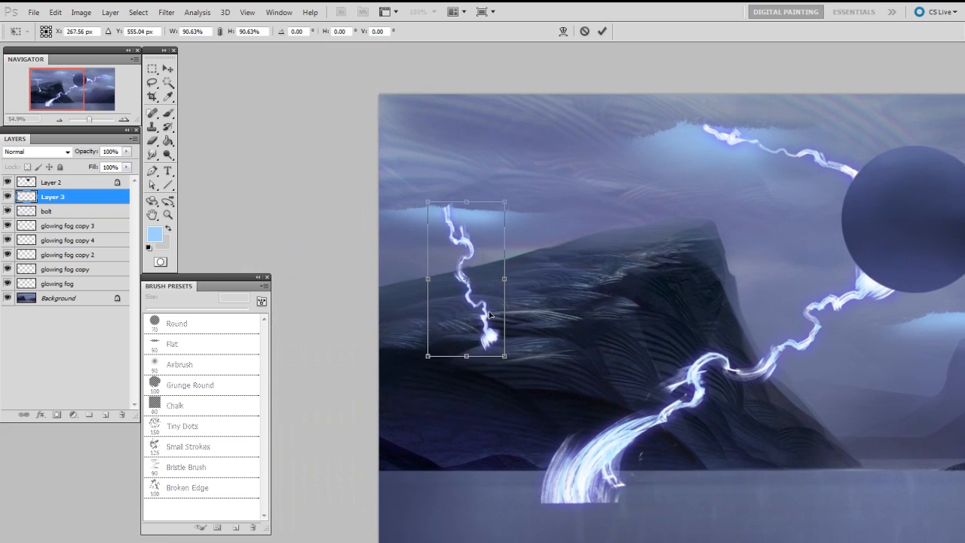
key(Return)
Step: Add a layer mask to the small bolt and paint out its part over the cliff with the 70 px Round brush
key(ctrl+shift+m)
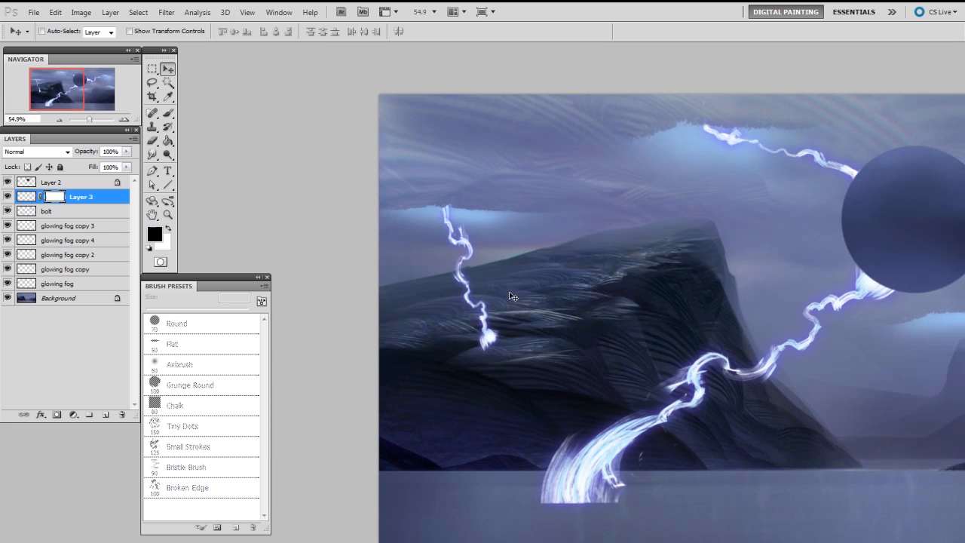
key(b)
right_click(513, 296)
click(533, 370)
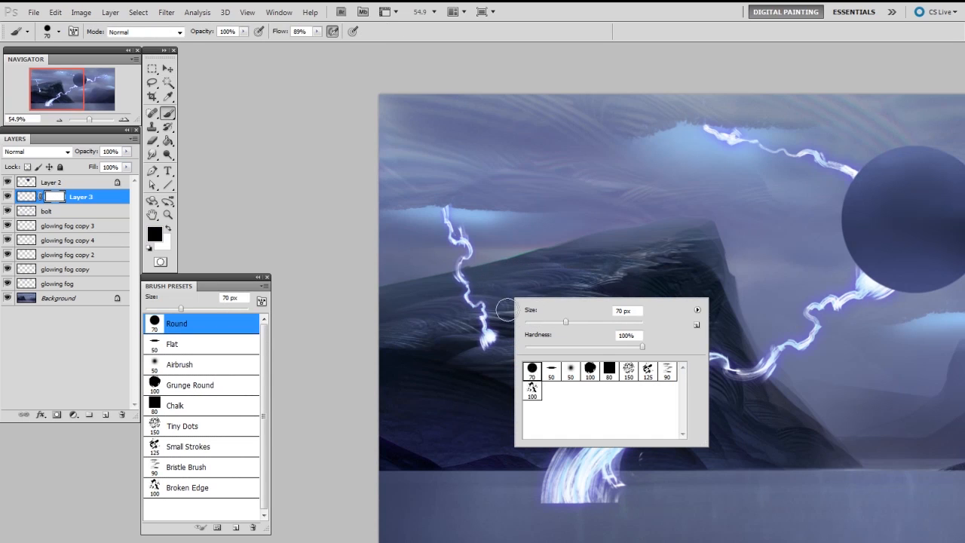
click(502, 298)
mouse_move(491, 346)
mouse_down()
mouse_move(471, 329)
mouse_move(487, 298)
mouse_move(459, 282)
mouse_up()
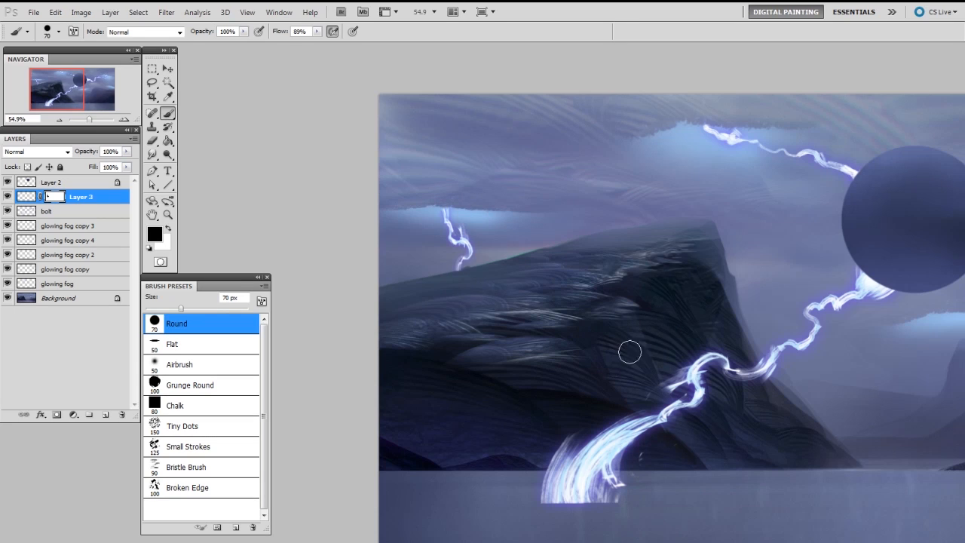
Step: Duplicate the small bolt beneath the central glow and paint white on its mask with a 30 px brush to reveal its lower end
key(v)
alt+drag(475, 265, 807, 289)
drag(797, 351, 351, 319)
drag(402, 241, 589, 343)
click(51, 201)
key(d)
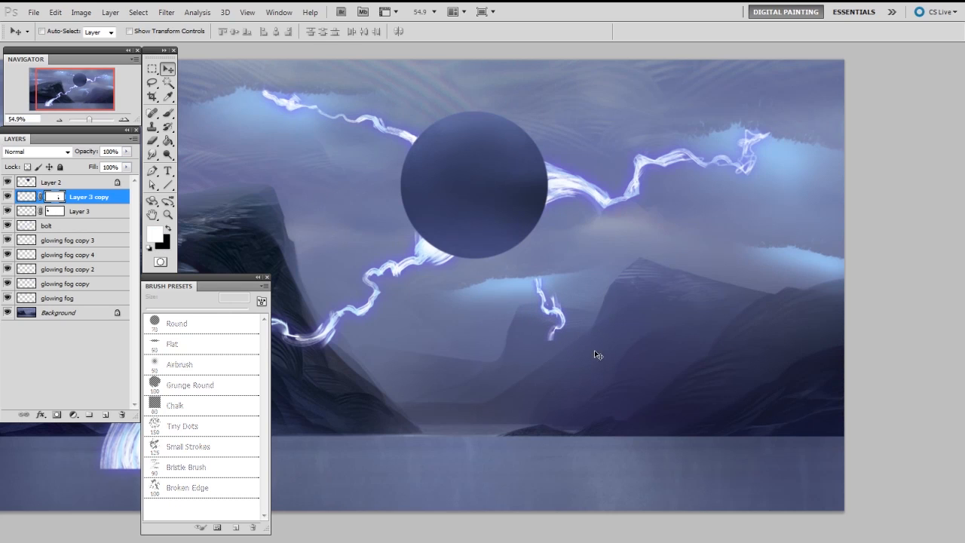
key(b)
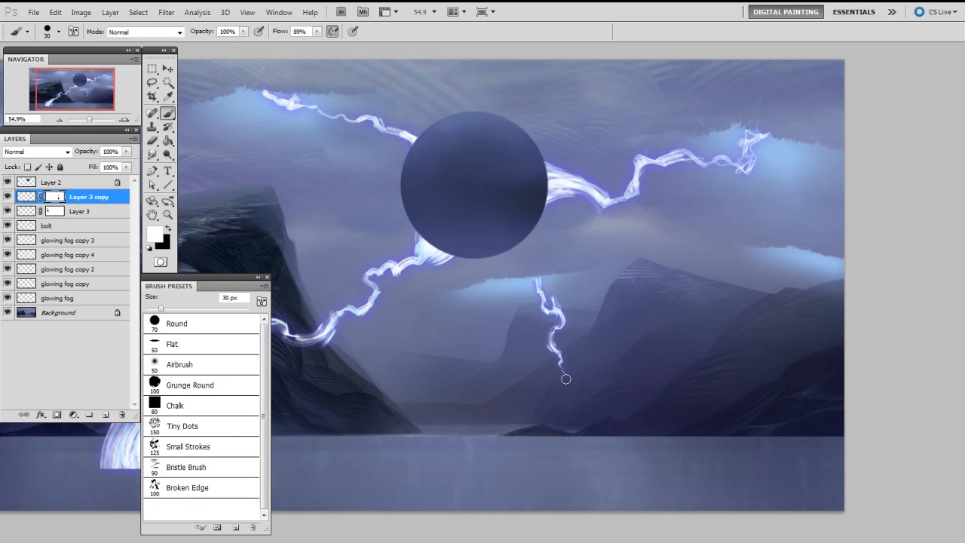
Step: Duplicate the small bolt to the glow at the painting's right edge, and mirror and shrink the copy
click(27, 196)
key(v)
drag(552, 339, 813, 292)
key(ctrl+t)
right_click(806, 301)
click(848, 472)
drag(859, 383, 807, 306)
key(Return)
Step: Mask the lower ends of the right-hand and central small bolts so they end at the mountain slopes
key(b)
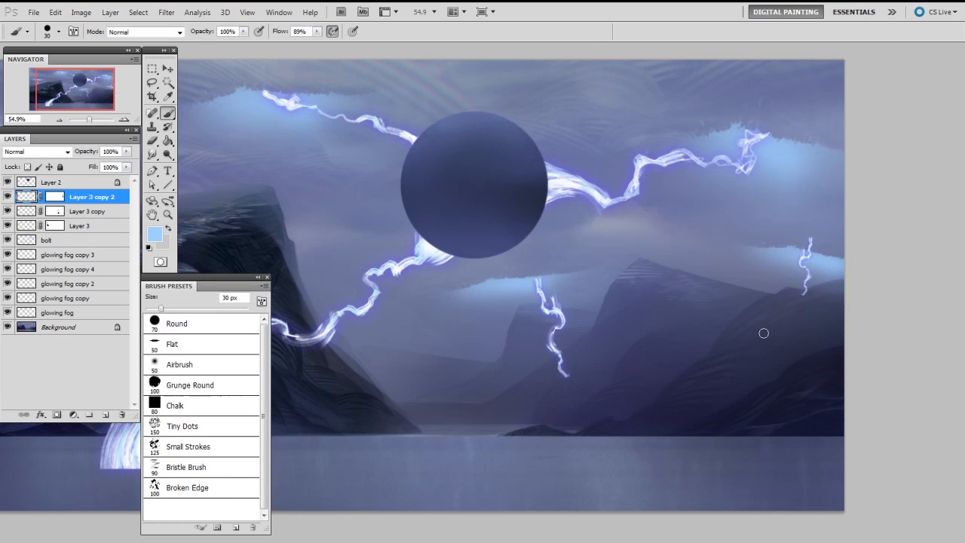
key(d)
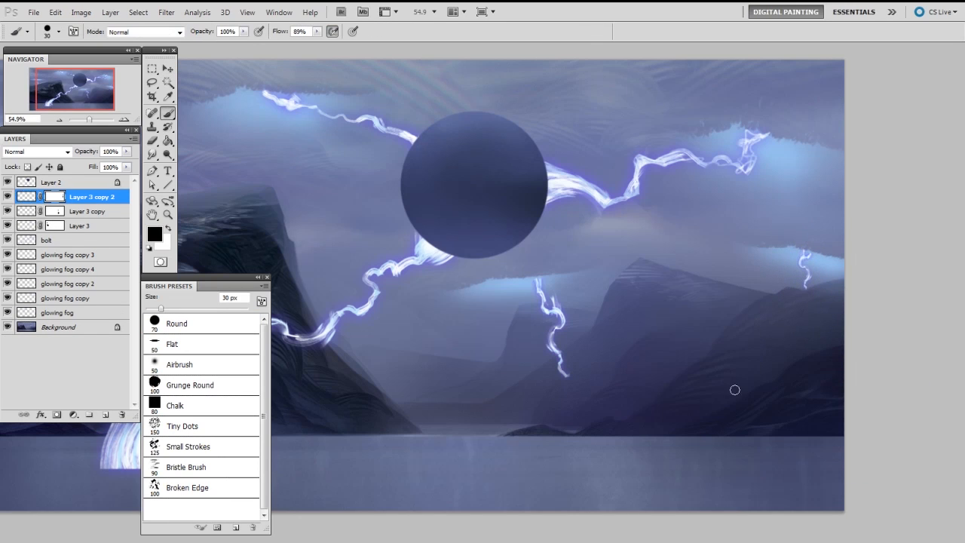
key(v)
ctrl+click(560, 320)
click(56, 211)
key(b)
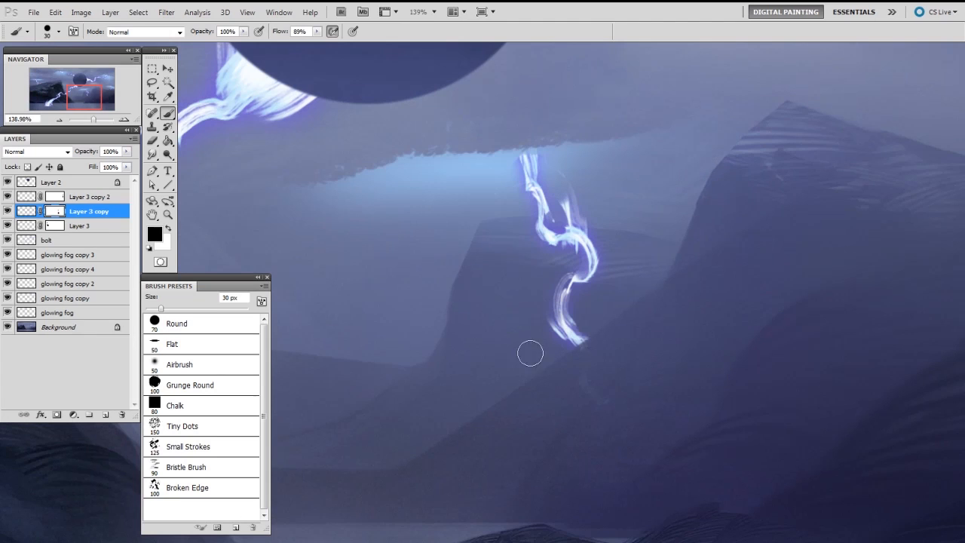
Step: Paint a soft purple Airbrush glow around the central small bolt's lower end, on a new layer above the glowing fog layer
click(79, 315)
key(ctrl+alt+shift+n)
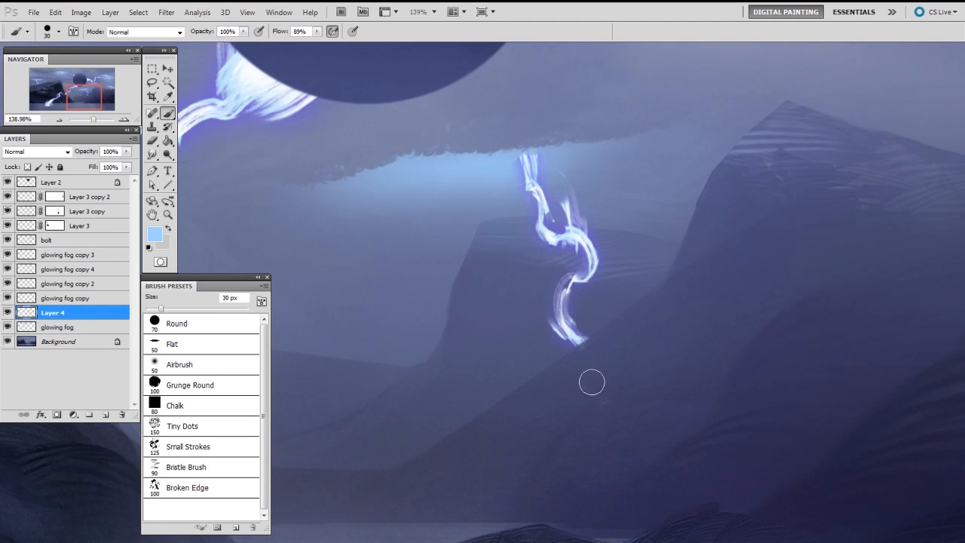
right_click(592, 382)
click(654, 453)
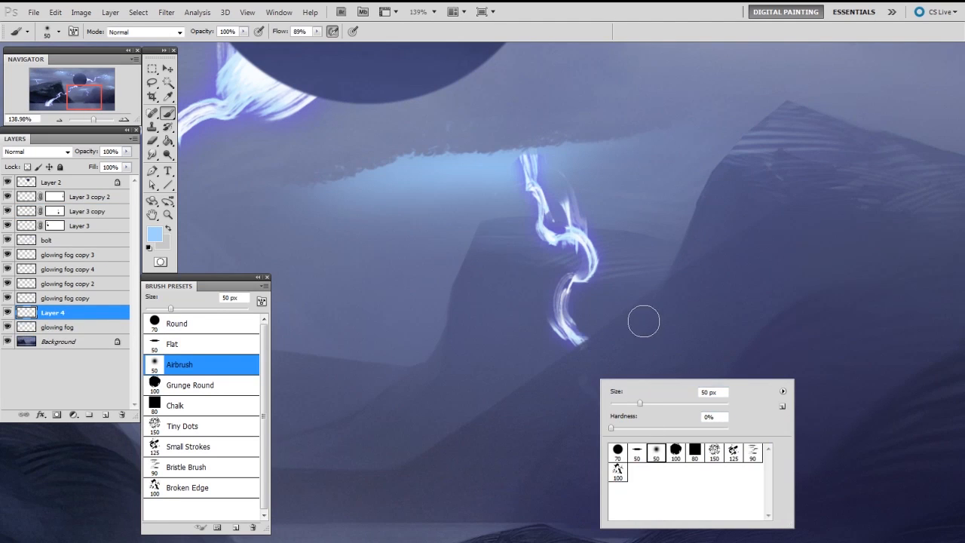
alt+click(588, 256)
key(n)
click(655, 168)
click(849, 133)
mouse_move(547, 359)
mouse_down()
mouse_move(583, 355)
mouse_move(482, 413)
mouse_up()
mouse_move(648, 256)
mouse_down()
mouse_move(455, 412)
mouse_move(603, 313)
mouse_up()
drag(694, 281, 482, 438)
Step: Erase the purple glow over the front mountain slope along its ridge, using the Broken Edge brush at 60 px
key(e)
right_click(528, 371)
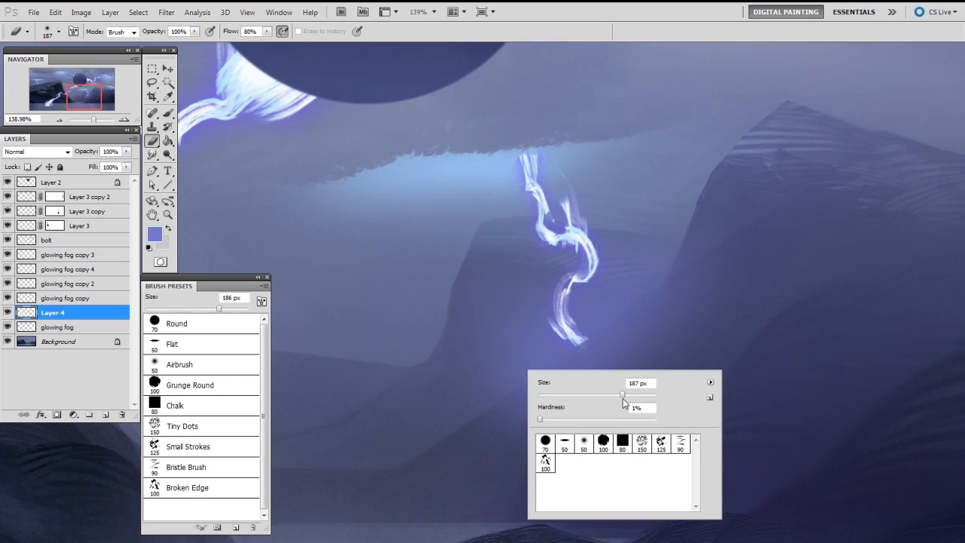
click(660, 444)
click(546, 461)
key(Return)
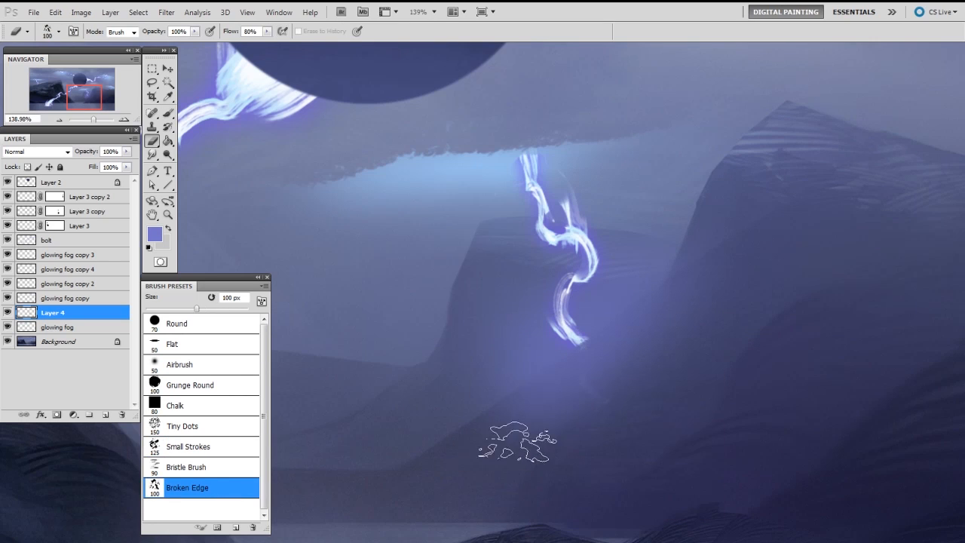
key(bracketleft)
key(bracketleft)
key(bracketleft)
key(bracketleft)
mouse_move(610, 380)
mouse_down()
mouse_move(584, 379)
mouse_move(492, 444)
mouse_move(680, 318)
mouse_move(533, 407)
mouse_move(545, 384)
mouse_move(700, 290)
mouse_move(671, 323)
mouse_up()
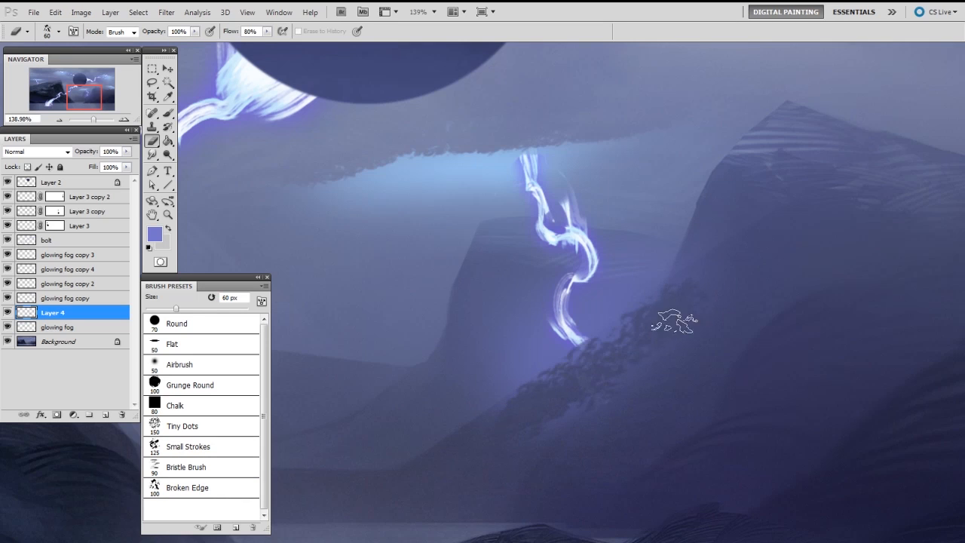
mouse_move(430, 467)
mouse_down()
mouse_move(733, 298)
mouse_move(513, 455)
mouse_move(694, 361)
mouse_up()
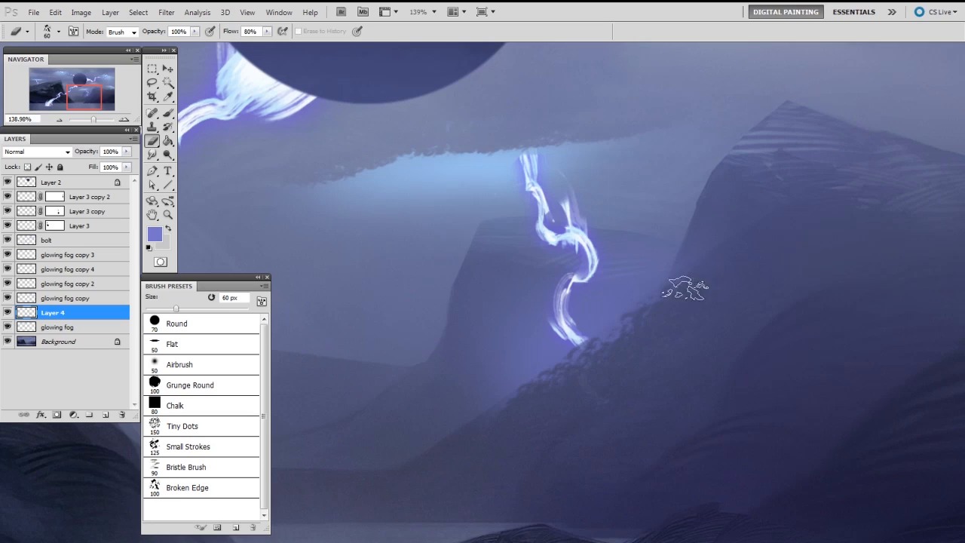
key([)
key([)
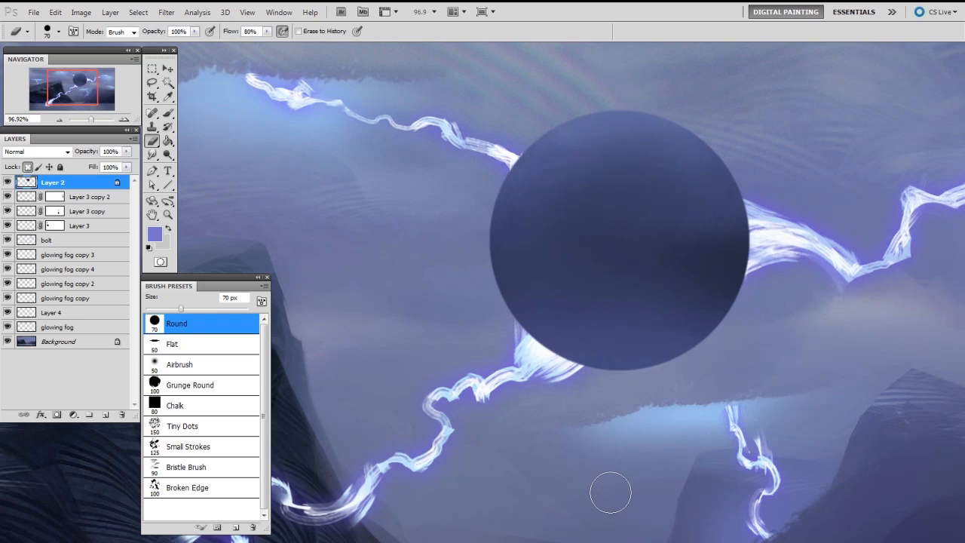
Step: Add a layer clipped to the sphere layer and name it "sphere rendering"
key(ctrl+shift+alt+n)
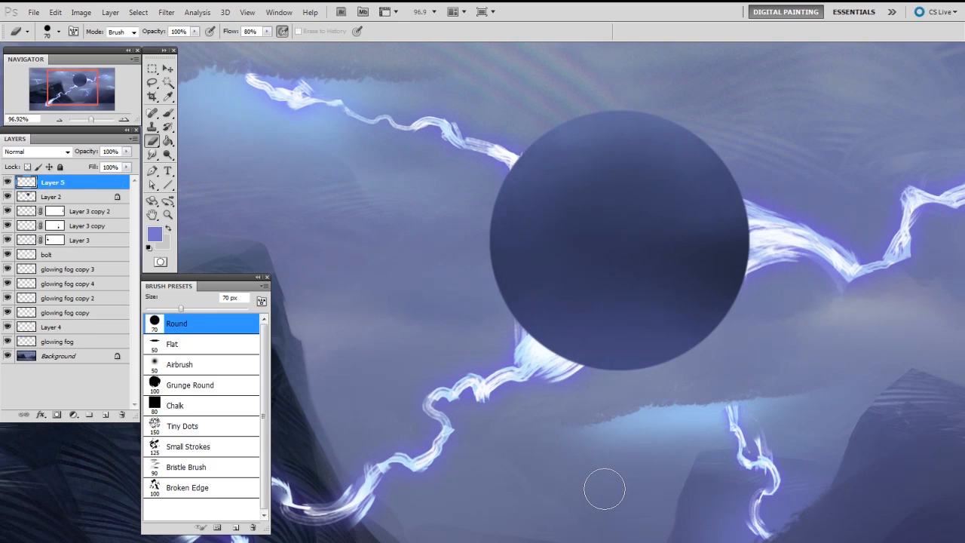
double_click(56, 184)
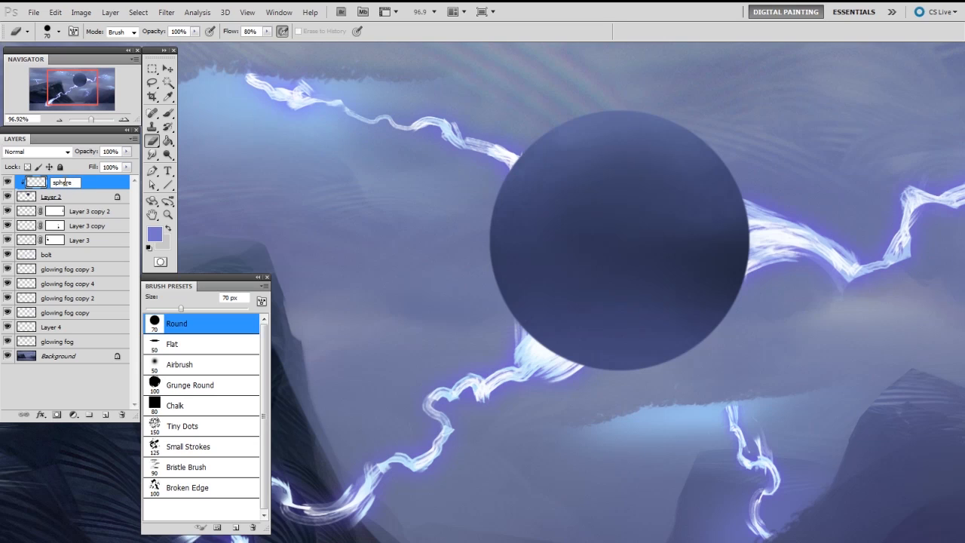
key(Return)
Step: Paint purple light along the sphere's lower-left edge beside the bolt with the Small Strokes brush
key(b)
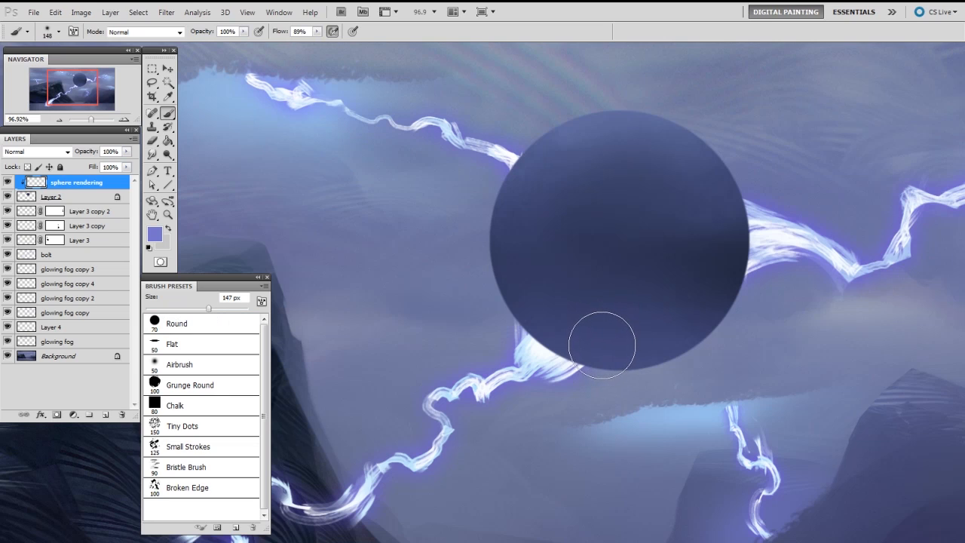
right_click(617, 327)
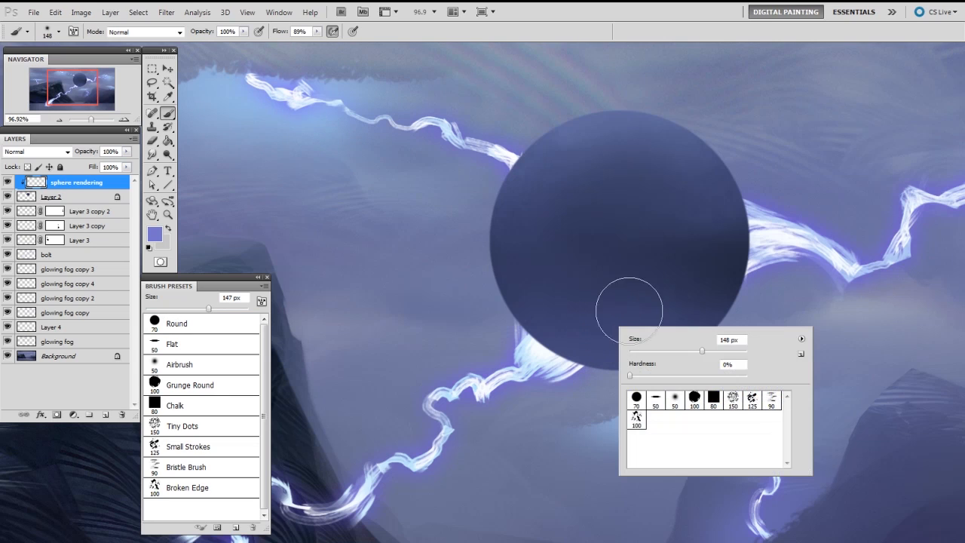
click(751, 401)
click(803, 248)
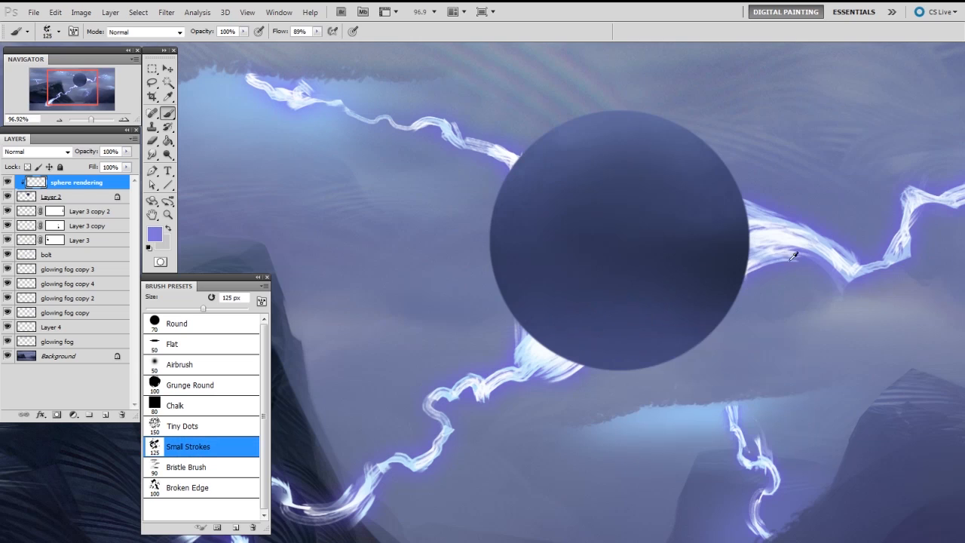
mouse_move(563, 323)
mouse_down()
mouse_move(559, 352)
mouse_move(530, 324)
mouse_move(558, 369)
mouse_move(632, 350)
mouse_move(513, 319)
mouse_move(624, 373)
mouse_up()
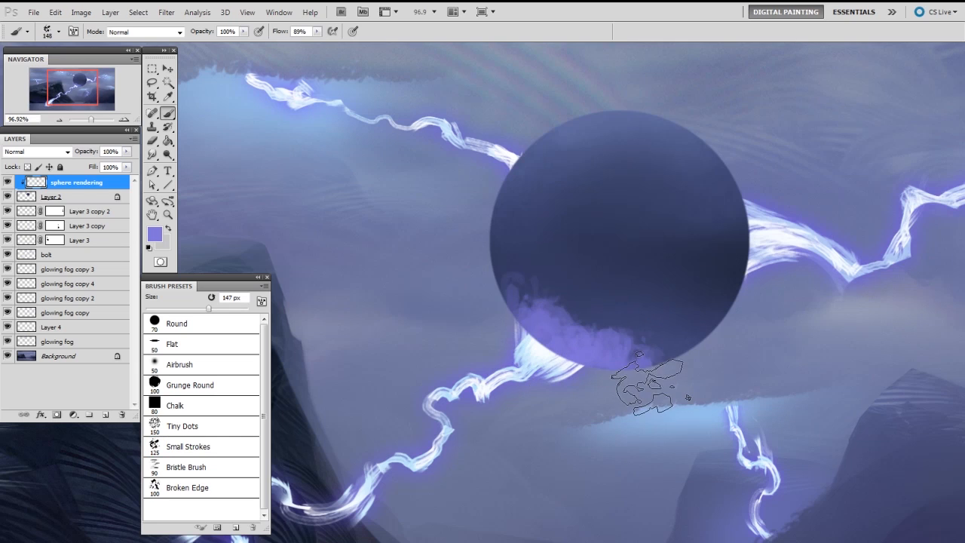
Step: Soften the inner edge of the sphere's lower-left purple light with a large Airbrush eraser
key(e)
right_click(607, 258)
click(676, 326)
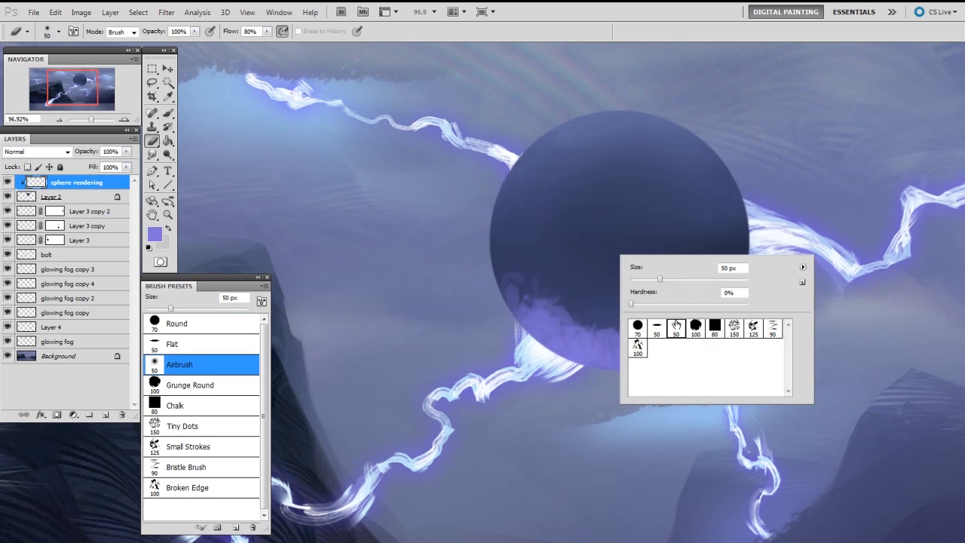
click(571, 252)
drag(577, 260, 595, 259)
mouse_move(528, 273)
mouse_down()
mouse_move(682, 351)
mouse_move(574, 300)
mouse_move(564, 272)
mouse_move(700, 366)
mouse_up()
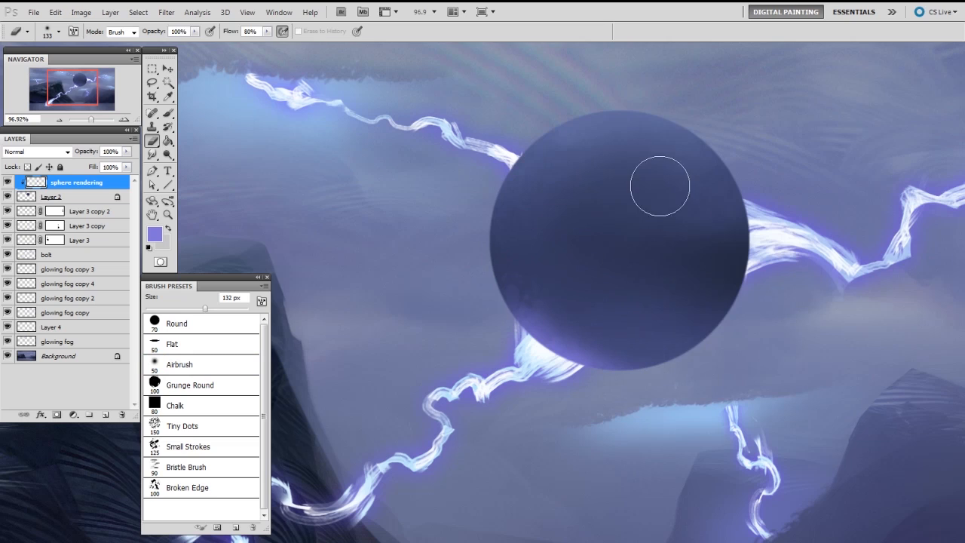
Step: Paint purple light on the sphere's right side near the bolt and blend it inward with the eraser
key(b)
key(bracketleft)
key(bracketleft)
mouse_move(732, 202)
mouse_down()
mouse_move(715, 342)
mouse_move(711, 160)
mouse_move(719, 200)
mouse_move(708, 324)
mouse_up()
key(e)
mouse_move(689, 259)
mouse_down()
mouse_move(699, 349)
mouse_move(691, 183)
mouse_move(720, 151)
mouse_move(670, 307)
mouse_up()
Step: Paint purple light along the sphere's upper-left edge near the bolt and erase it back to a soft rim
key(b)
mouse_move(517, 177)
mouse_down()
mouse_move(525, 158)
mouse_move(495, 216)
mouse_move(508, 197)
mouse_up()
key(e)
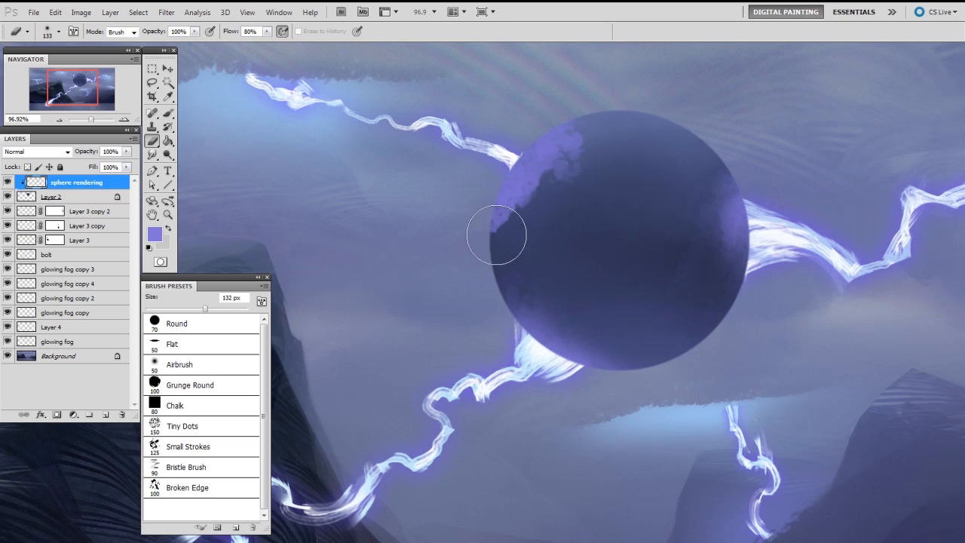
mouse_move(567, 182)
mouse_down()
mouse_move(566, 111)
mouse_move(495, 231)
mouse_up()
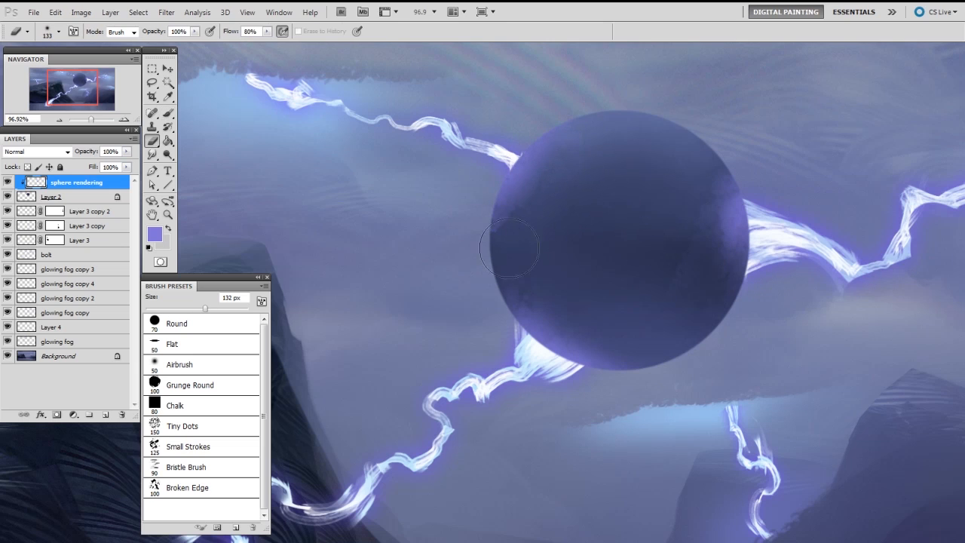
key(b)
mouse_move(509, 164)
mouse_down()
mouse_move(520, 152)
mouse_move(533, 157)
mouse_move(545, 198)
mouse_move(571, 126)
mouse_up()
key(e)
Step: Add more purple strokes to the sphere's right edge and fade them with the soft eraser
key(b)
mouse_move(757, 239)
mouse_down()
mouse_move(748, 266)
mouse_move(740, 177)
mouse_move(722, 287)
mouse_up()
key(e)
drag(735, 331, 712, 192)
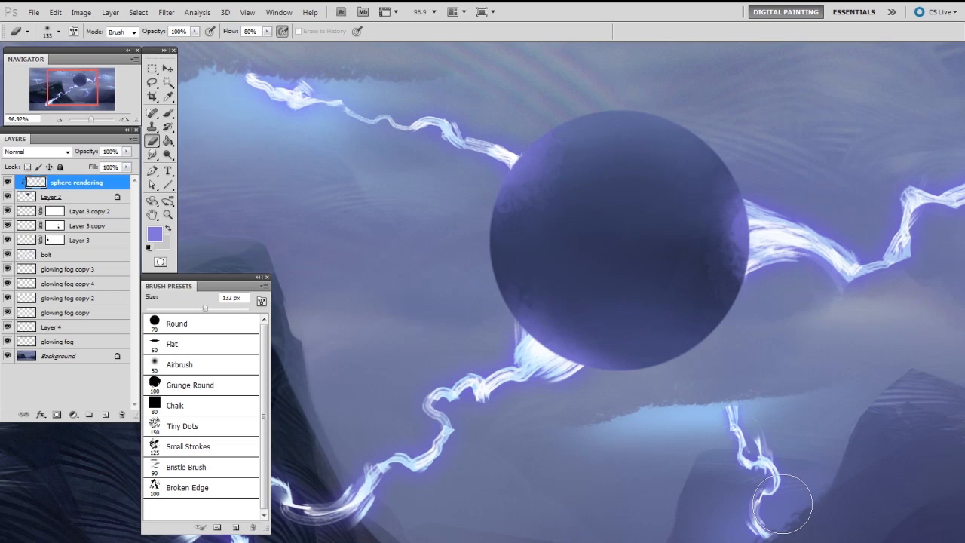
Step: Add a new layer clipped to the sphere and paint pale blue light where the lower-left bolt meets it
key(ctrl+shift+alt+n)
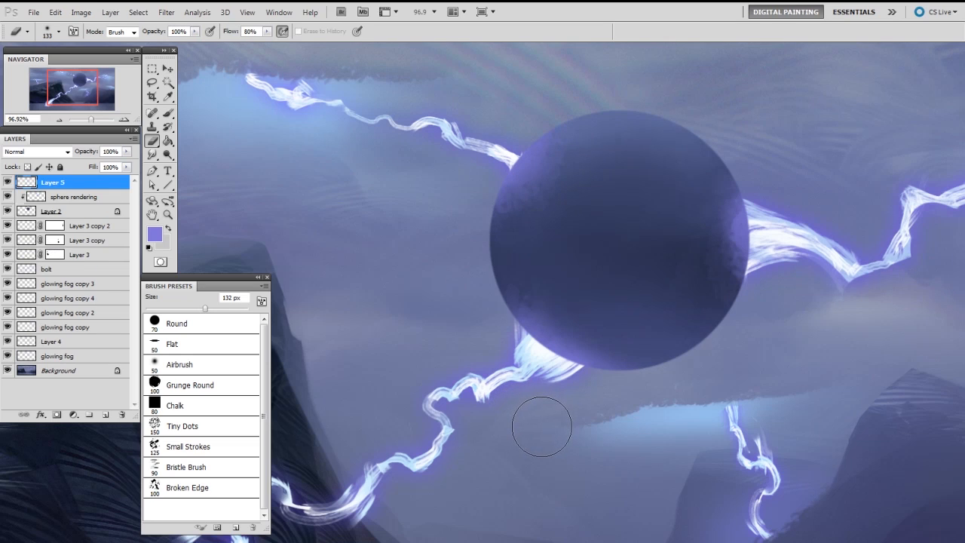
key(ctrl+alt+g)
key(b)
alt+click(539, 343)
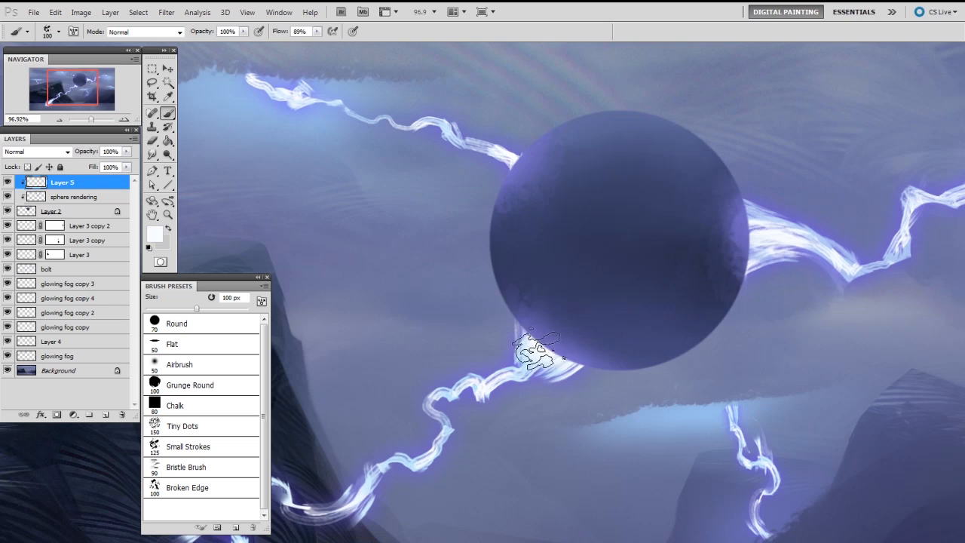
mouse_move(539, 345)
mouse_down()
mouse_move(567, 365)
mouse_move(539, 347)
mouse_up()
alt+click(524, 344)
drag(593, 311, 647, 328)
mouse_move(480, 368)
mouse_down()
mouse_move(498, 388)
mouse_move(536, 411)
mouse_up()
Step: Soften the inner edge of the sphere's lower-left pale blue light with a 60 px eraser
key(e)
key(bracketright)
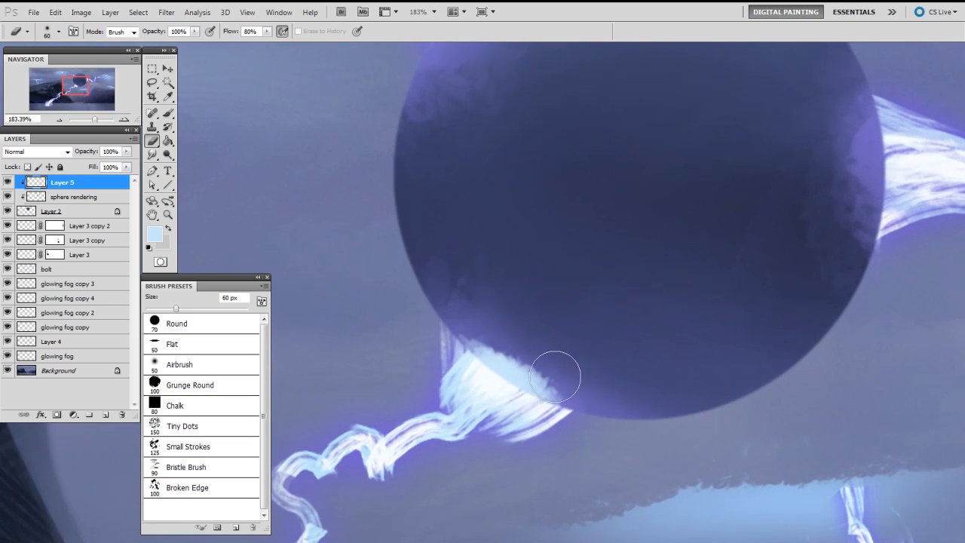
mouse_move(455, 317)
mouse_down()
mouse_move(520, 337)
mouse_move(608, 419)
mouse_move(453, 317)
mouse_move(609, 388)
mouse_up()
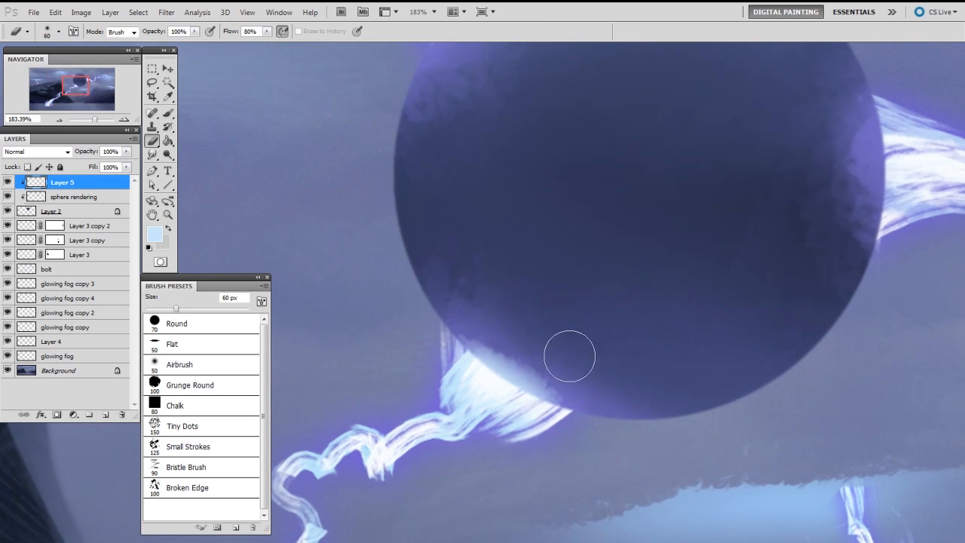
Step: Sample near-white from the lower-left bolt and paint a bright 25 px highlight on the sphere's edge at the contact point
key(b)
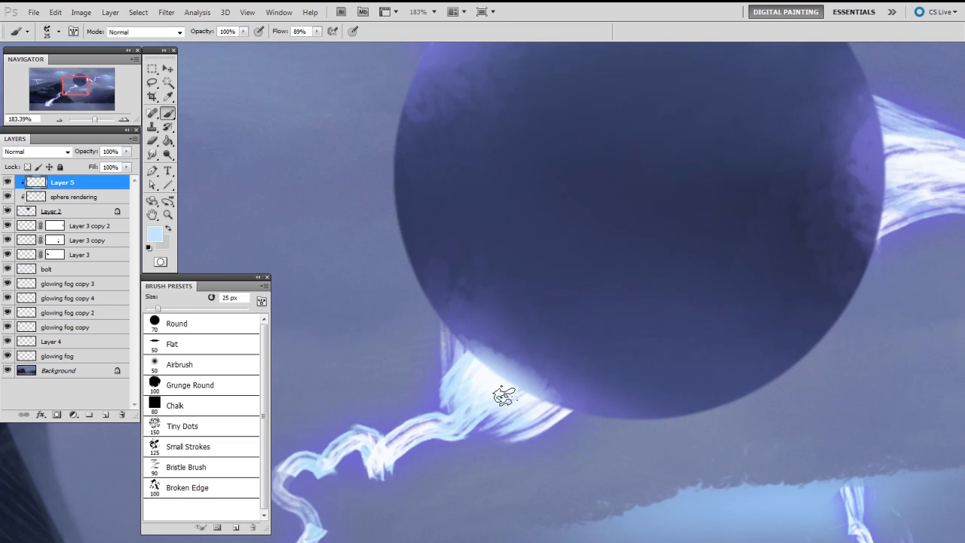
key(e)
key(b)
alt+click(490, 381)
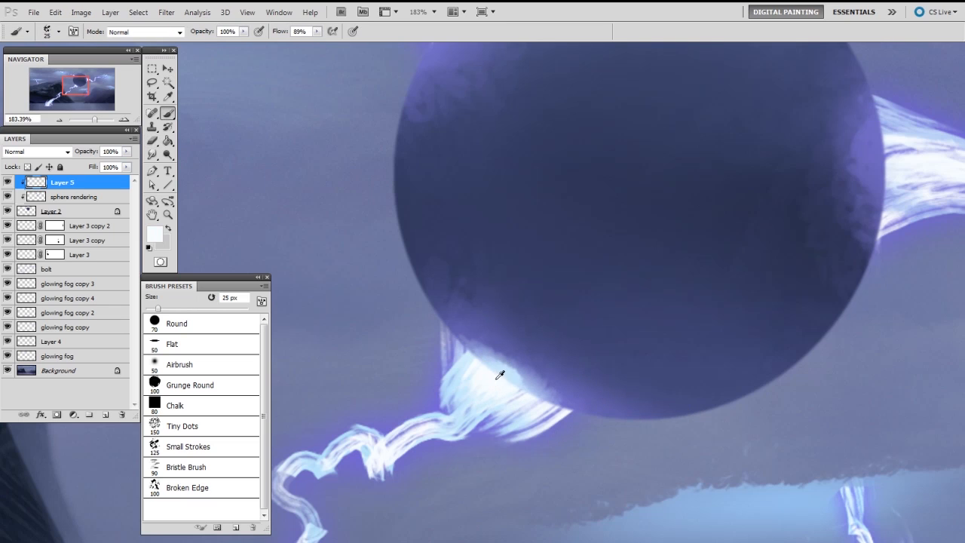
mouse_move(499, 381)
mouse_down()
mouse_move(482, 387)
mouse_move(555, 409)
mouse_move(491, 405)
mouse_move(470, 379)
mouse_move(524, 403)
mouse_up()
key(e)
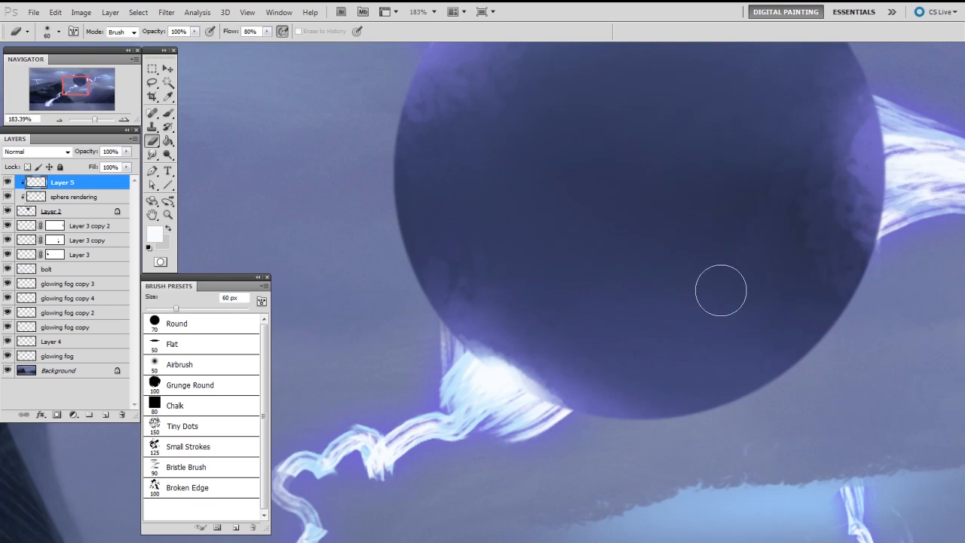
Step: Paint pale blue light along the sphere's right edge where the bolt attaches and soften it with a 35 px eraser
drag(832, 227, 644, 286)
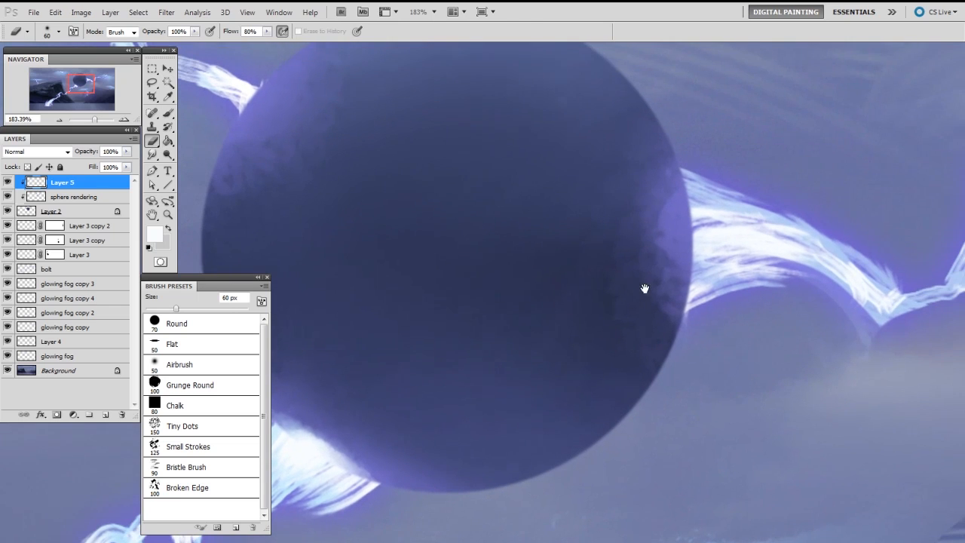
key(b)
alt+click(725, 201)
mouse_move(695, 215)
mouse_down()
mouse_move(689, 273)
mouse_move(693, 190)
mouse_up()
key(e)
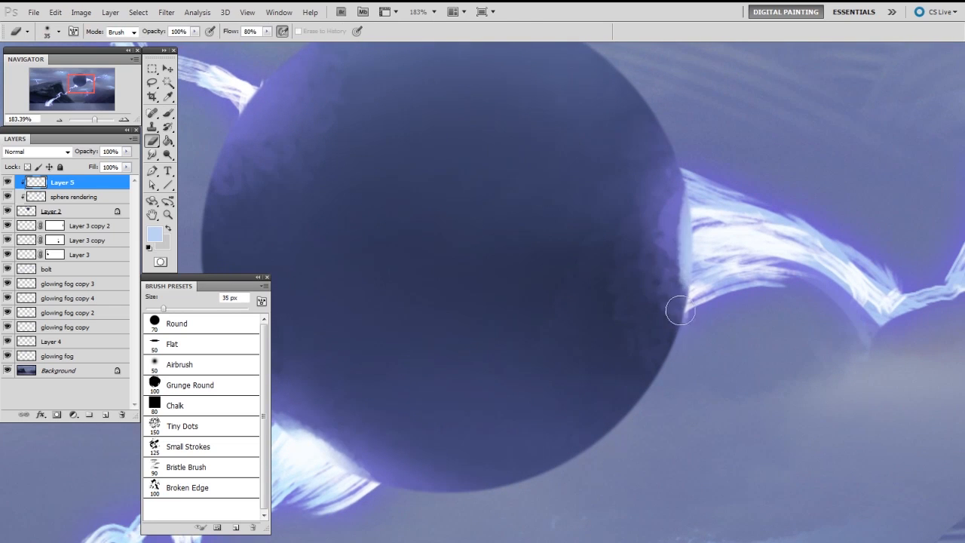
Step: Paint a near-white 25 px highlight along the sphere's right contact edge and fade its inner side with the eraser
key(b)
alt+click(697, 226)
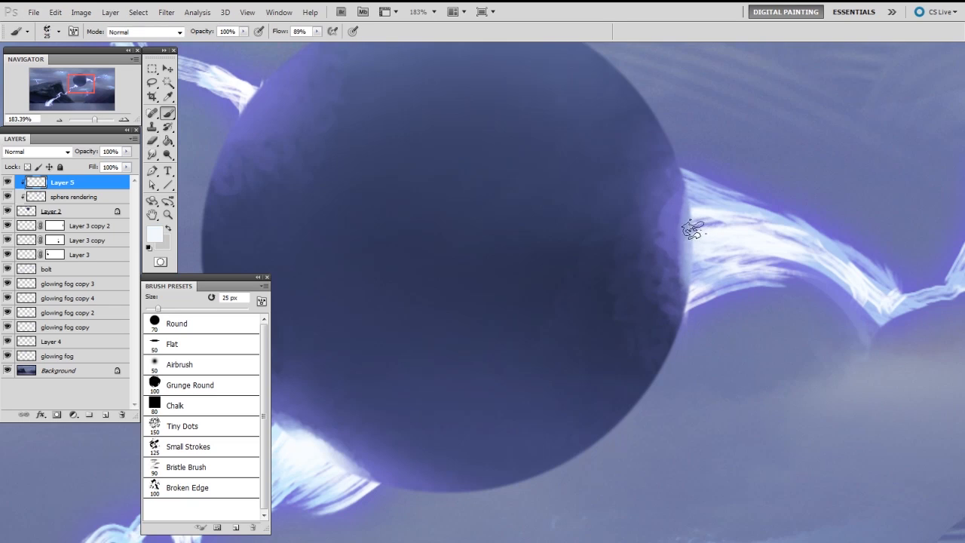
mouse_move(699, 210)
mouse_down()
mouse_move(692, 181)
mouse_move(692, 250)
mouse_up()
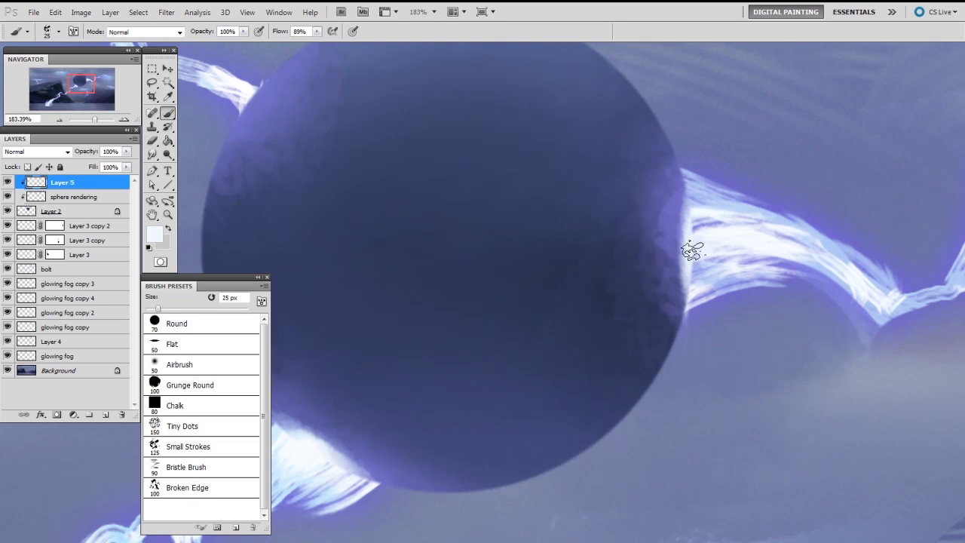
key(e)
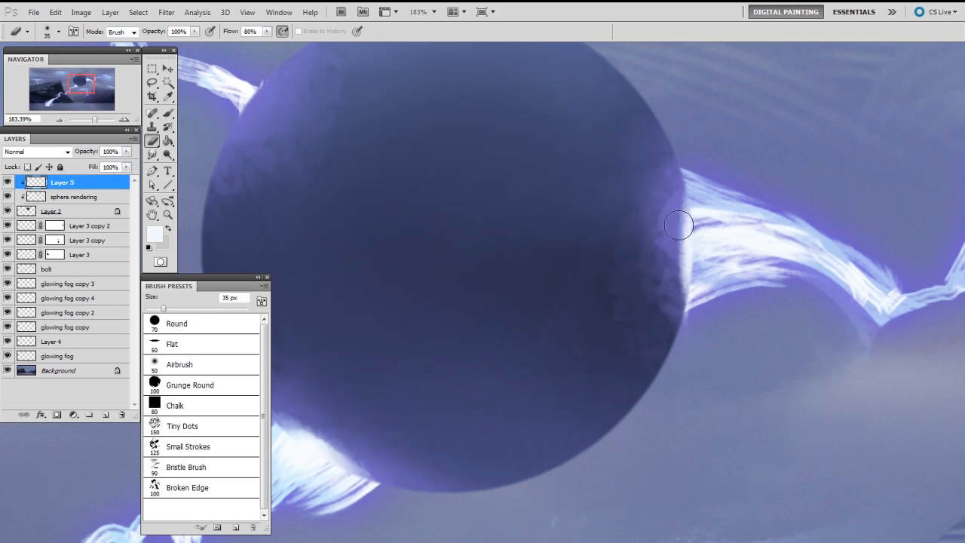
Step: Hide and show the sphere rendering, lightning bolts and glowing fog layers in turn to review each one's effect on the whole painting
key(ctrl+0)
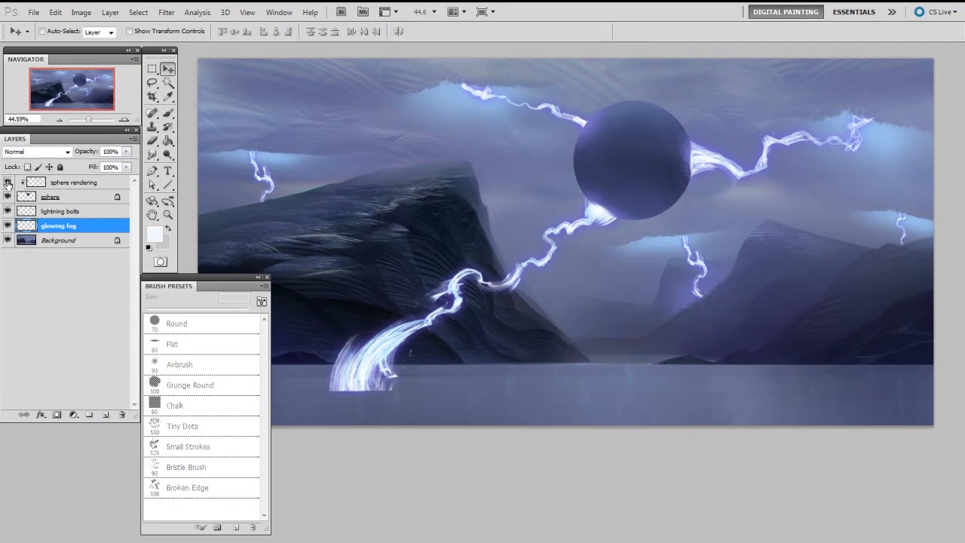
click(7, 183)
click(7, 182)
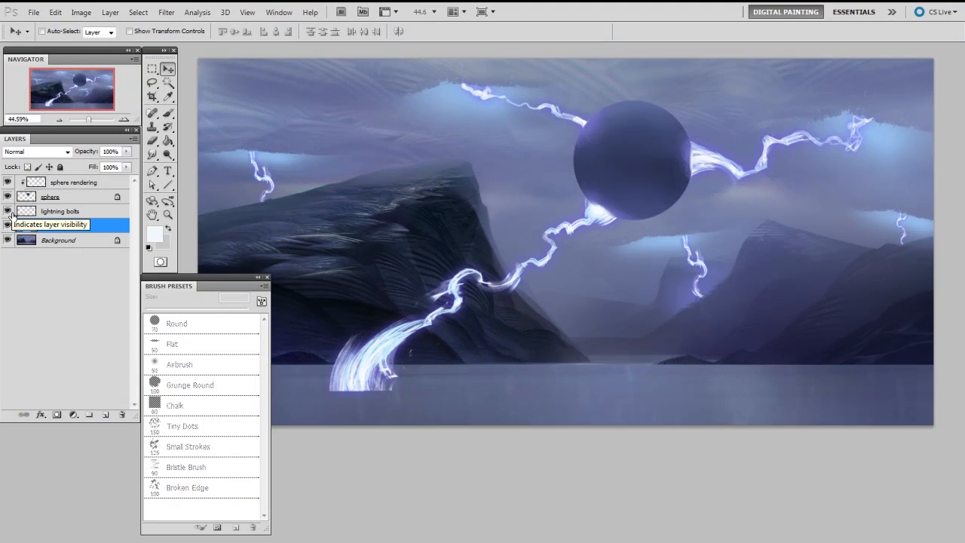
click(7, 212)
click(7, 212)
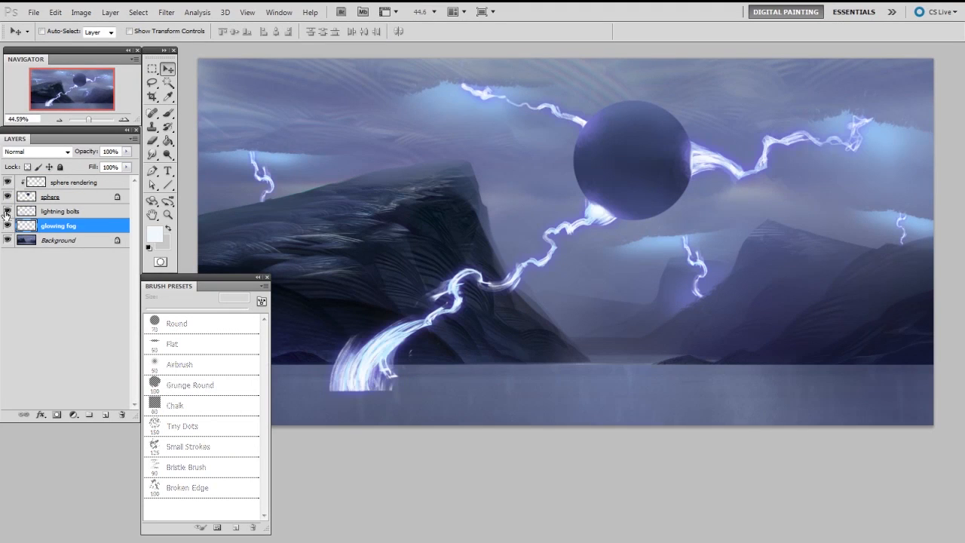
click(7, 226)
click(7, 226)
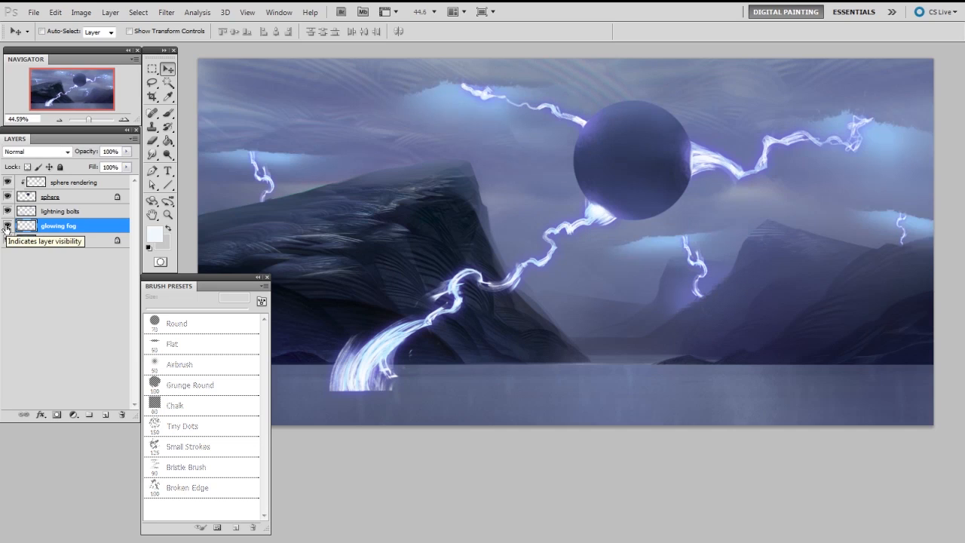